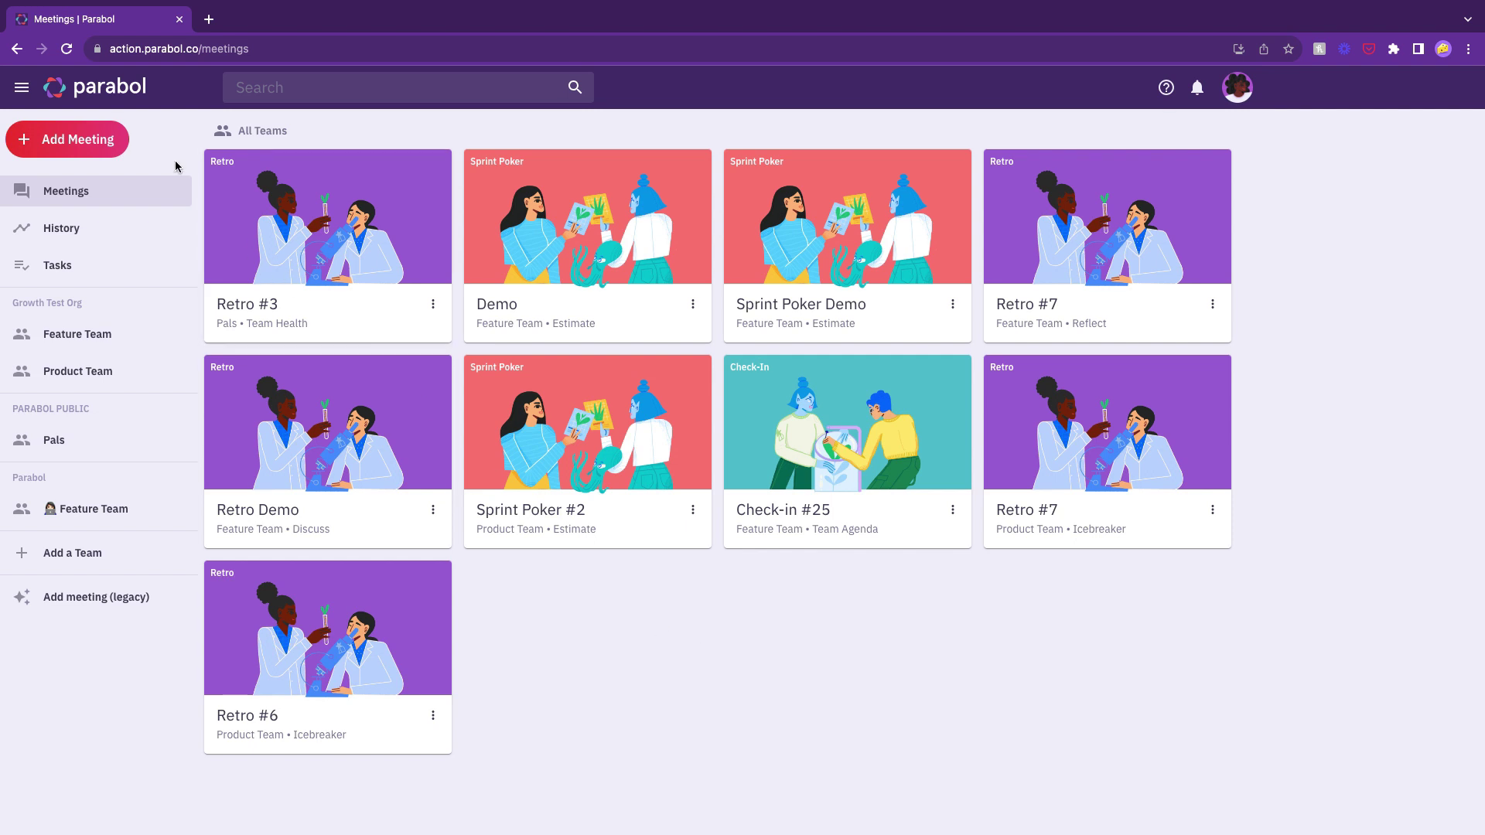
- Start a new meeting and browse the Estimation category templates
left_click(104, 141)
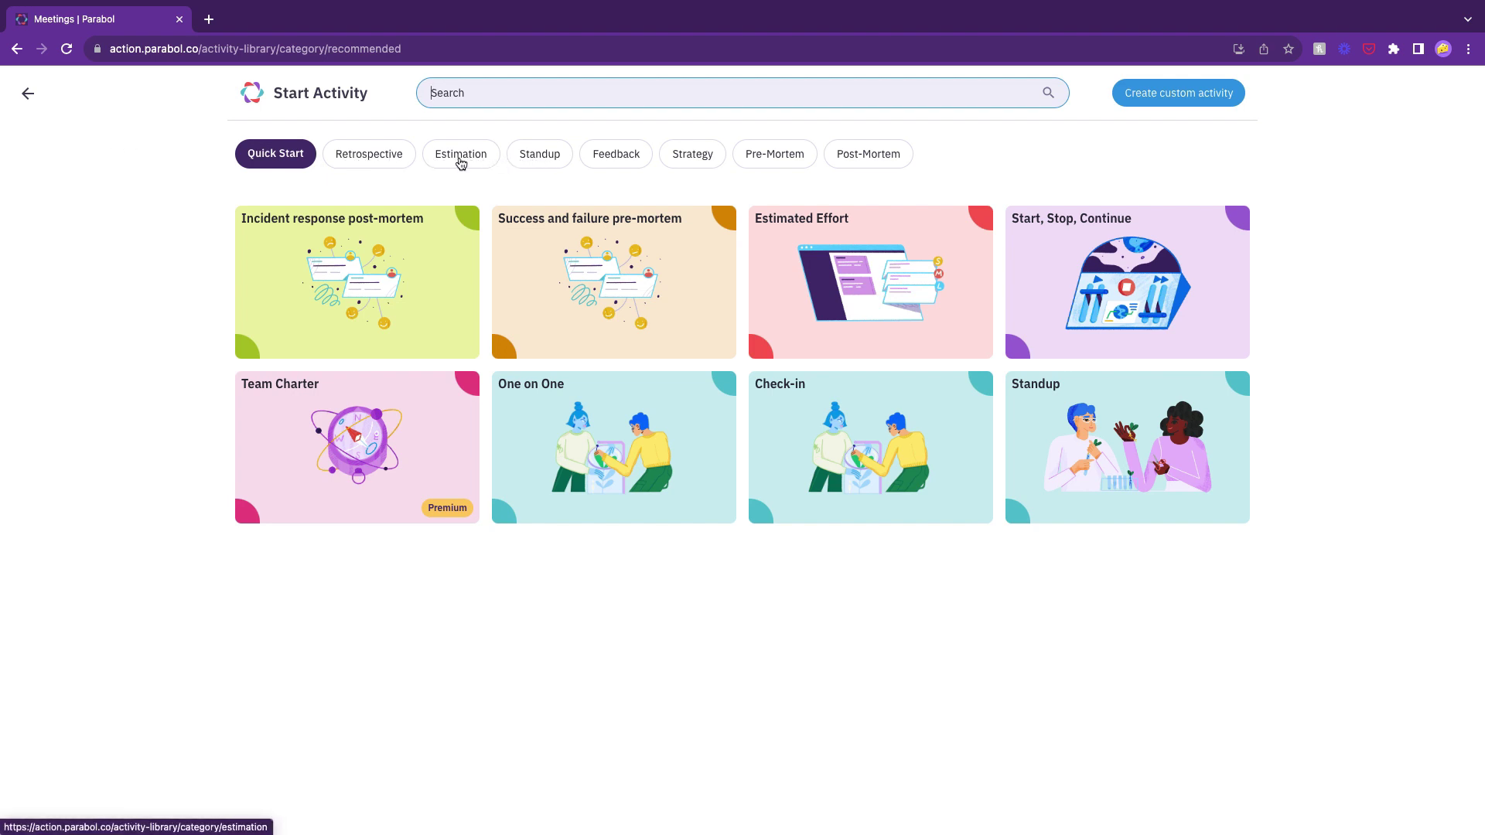
left_click(461, 155)
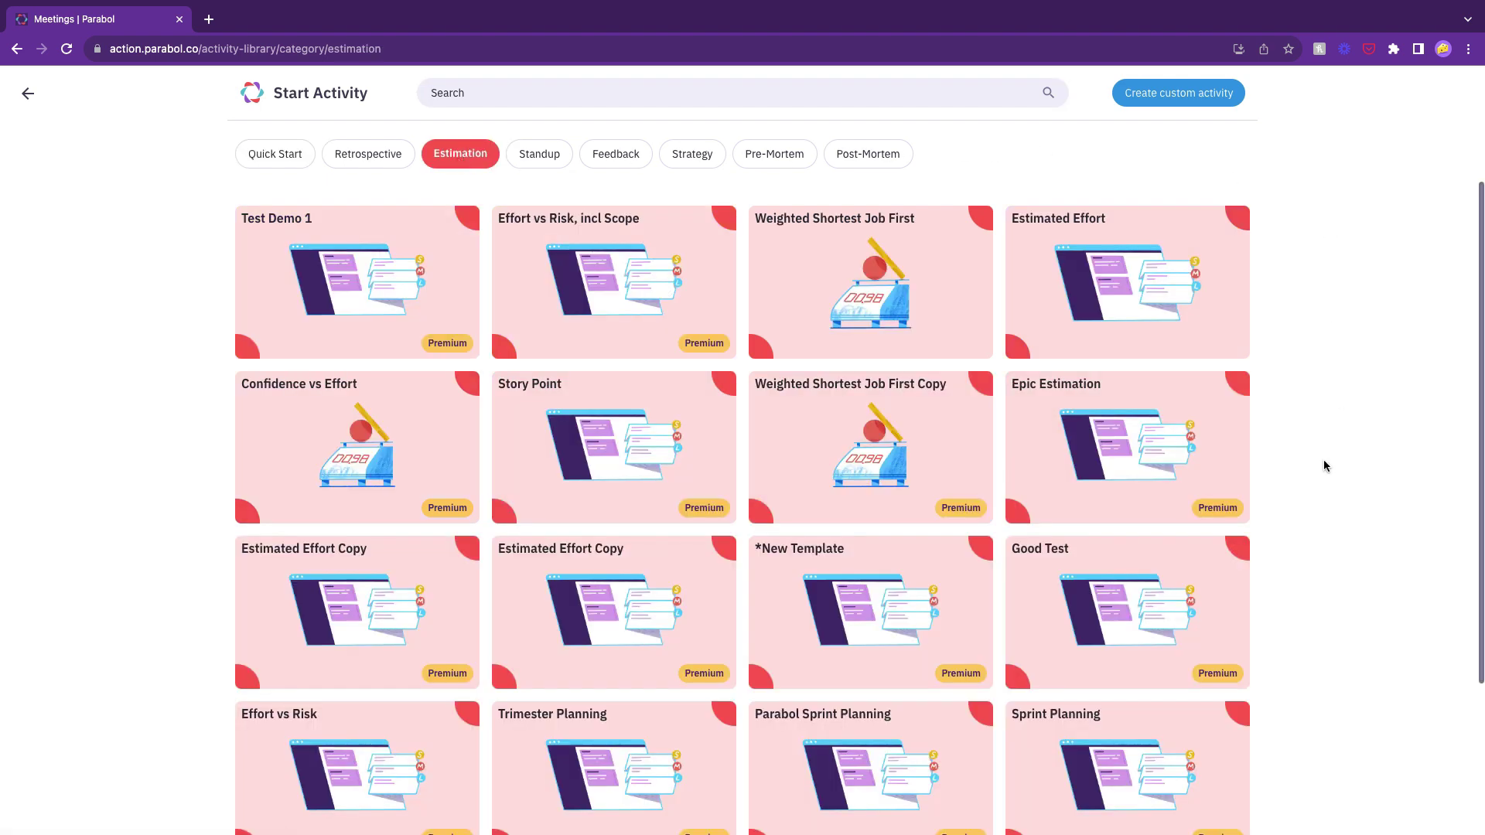
scroll(1147, 510, "down", 3)
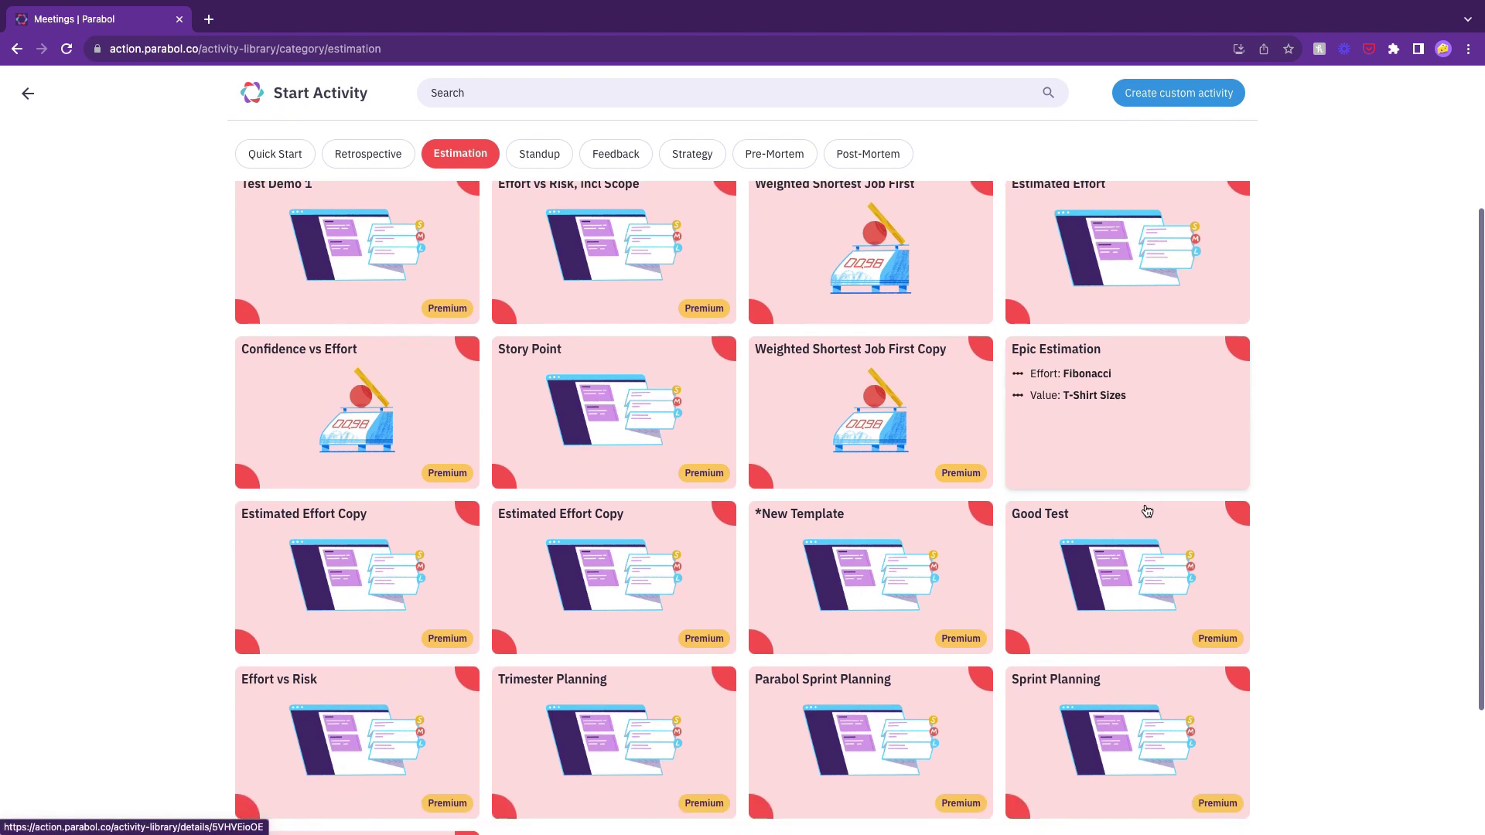
scroll(1147, 510, "down", 1)
scroll(1146, 511, "down", 1)
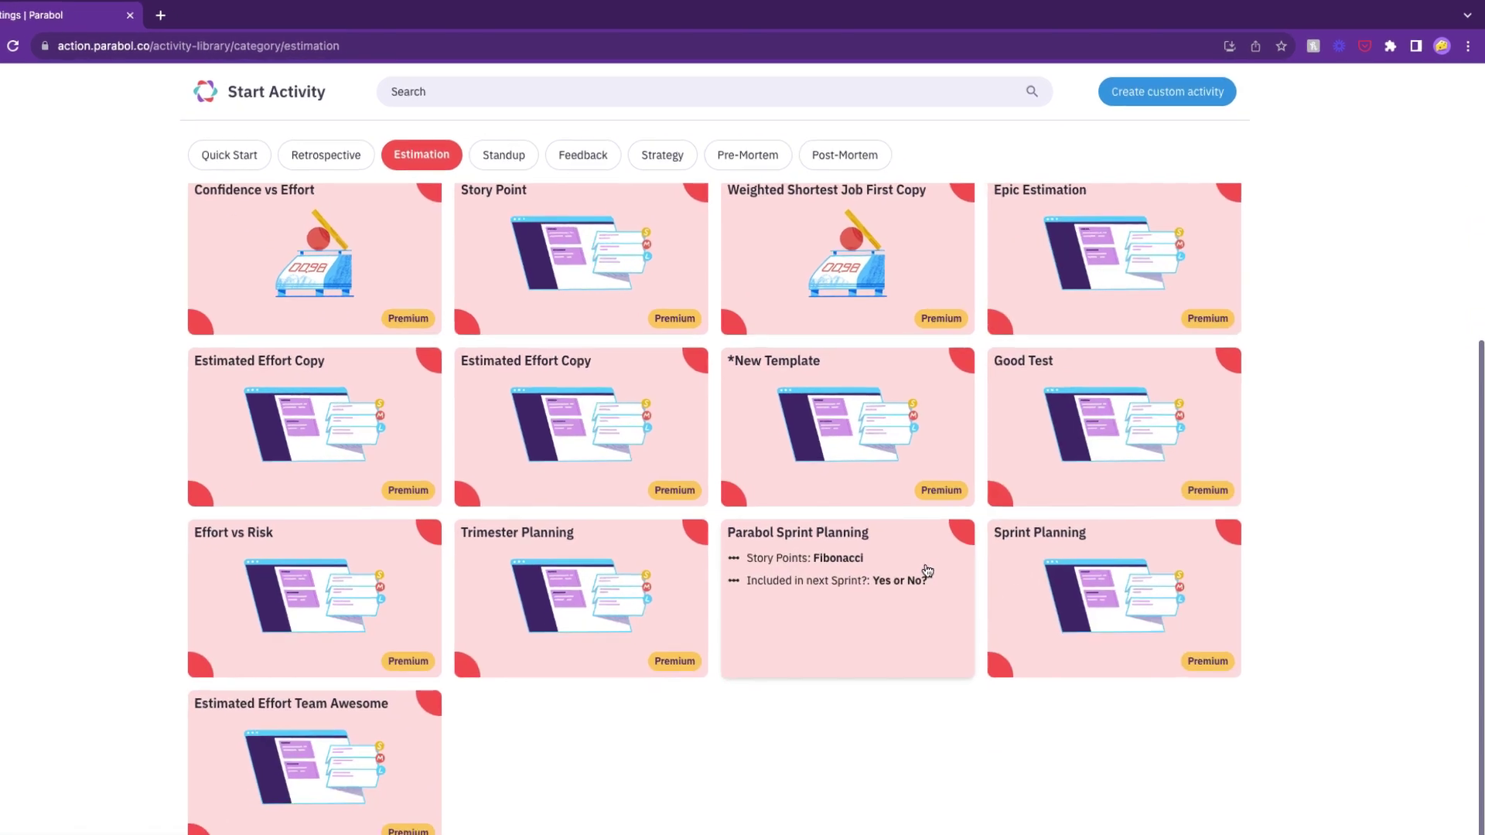
scroll(946, 553, "up", 4)
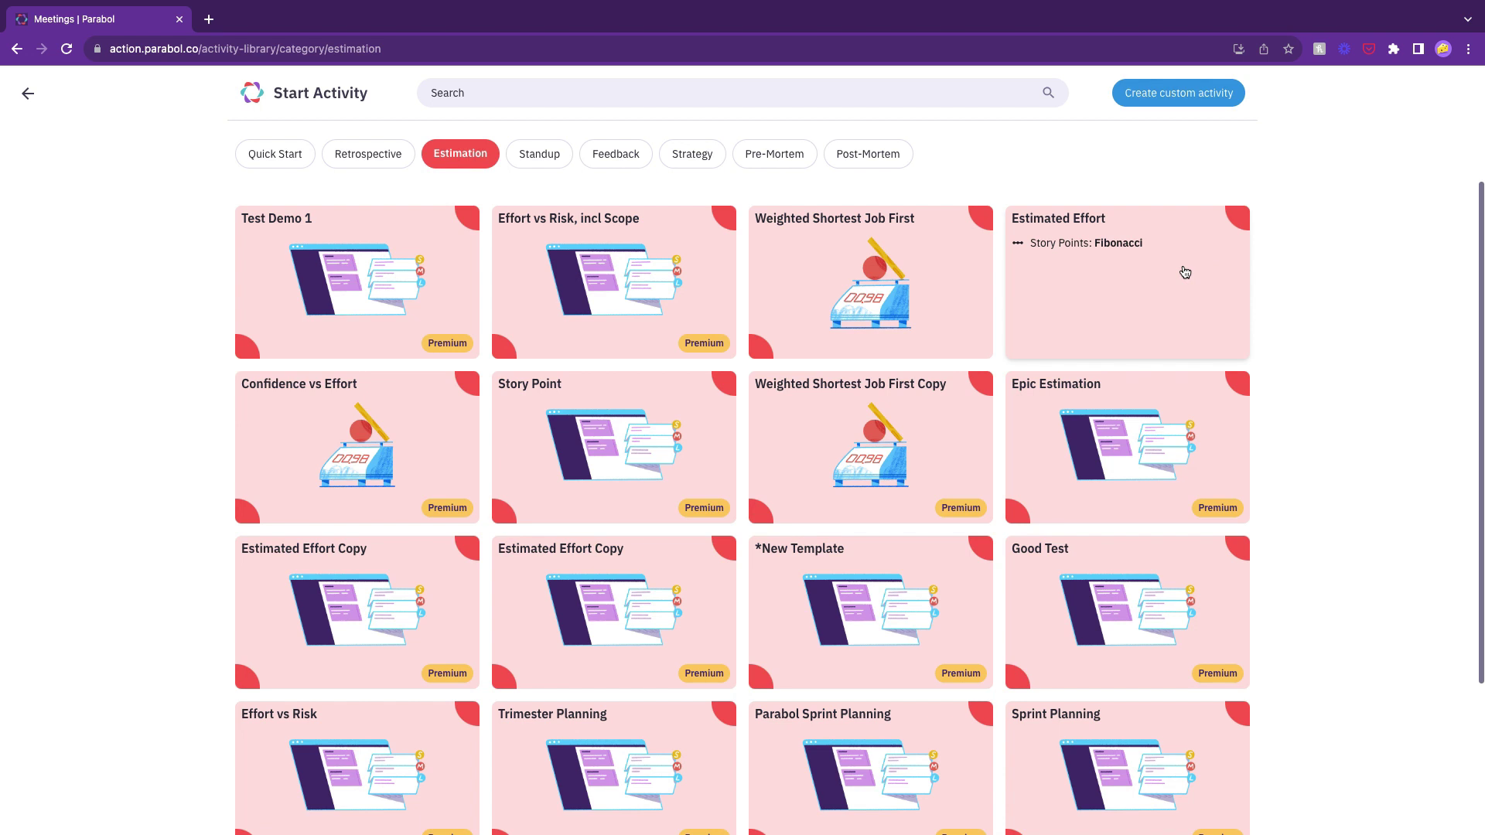
- Open the Estimated Effort template details and choose Feature Team as the meeting's team
left_click(1134, 318)
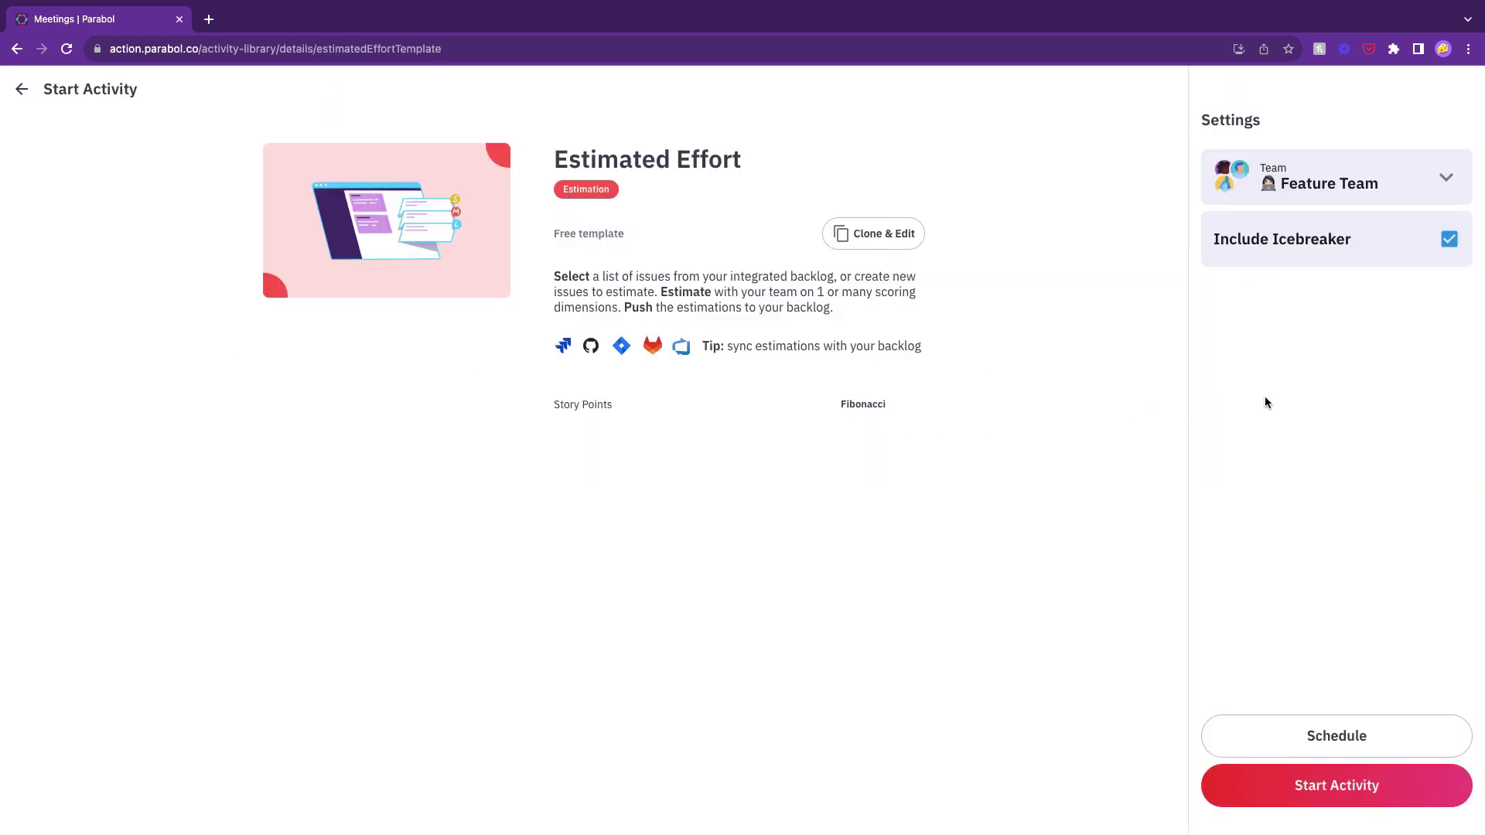
left_click(1447, 181)
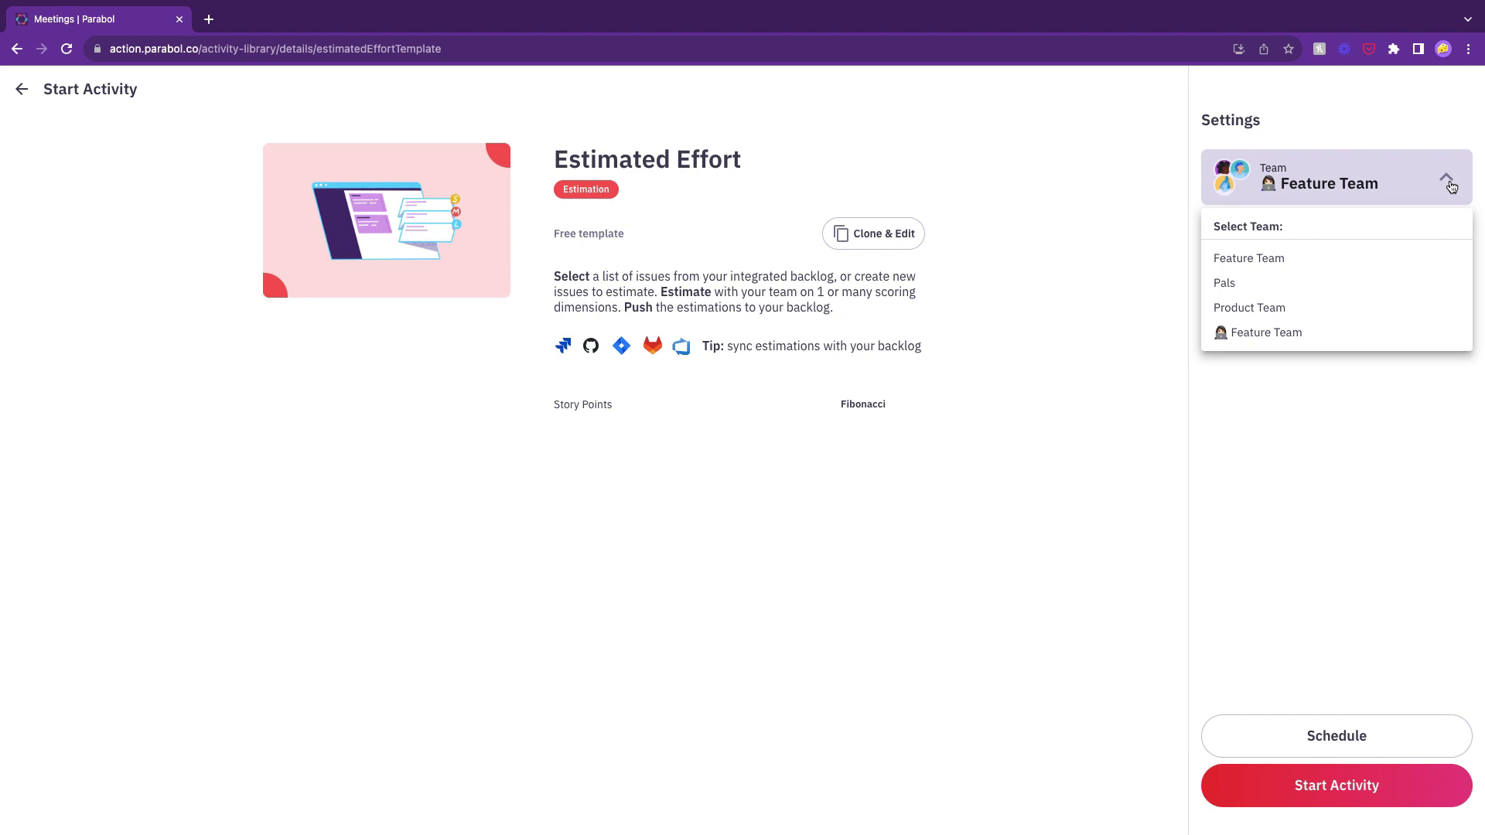
left_click(1404, 333)
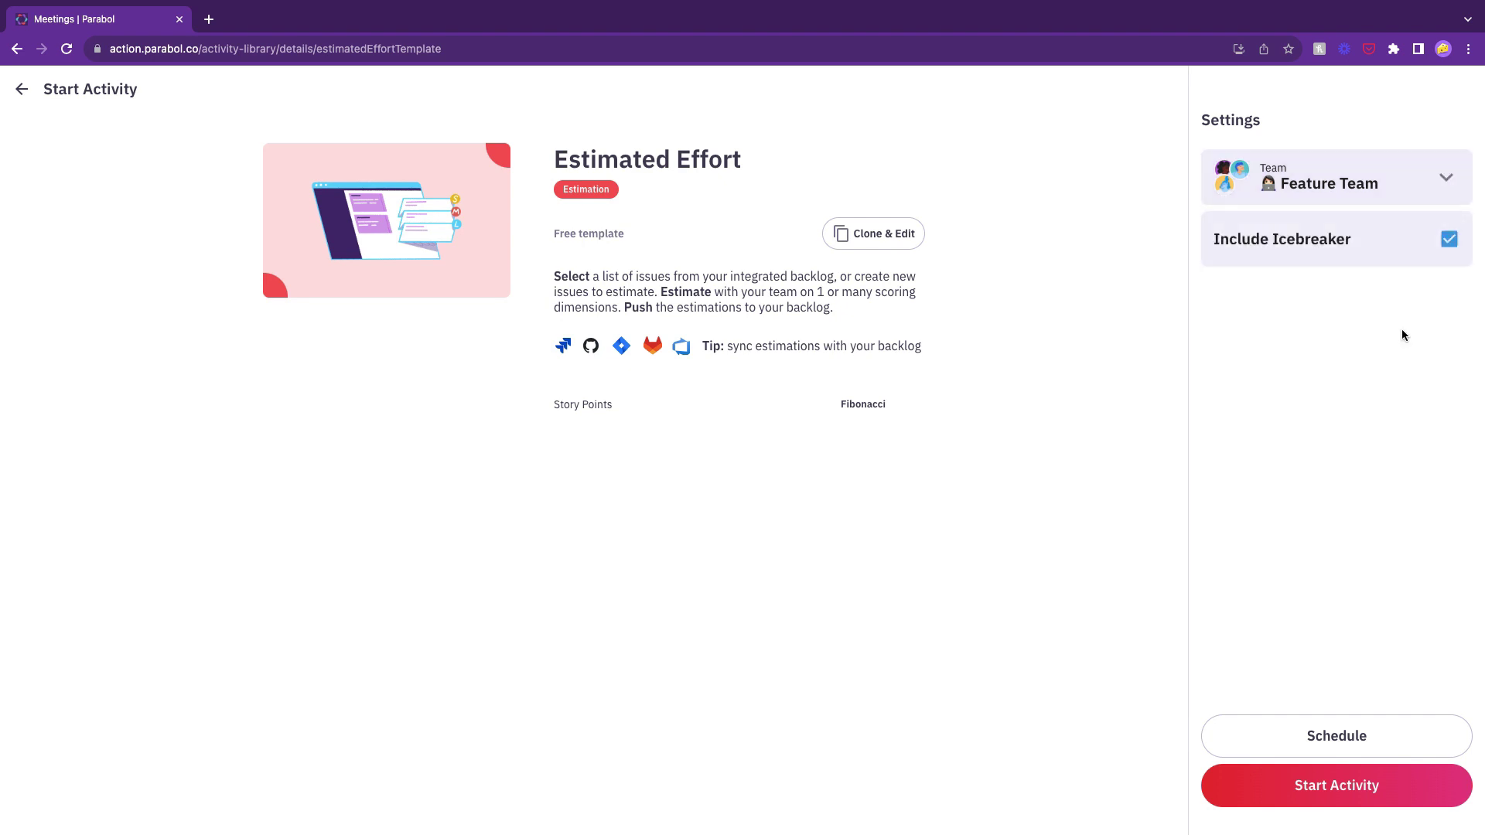
- Schedule 'Sprint Meeting October 23' for October 26–31, 1–2 PM, and create the invite
left_click(1309, 750)
type("Sprint Meet")
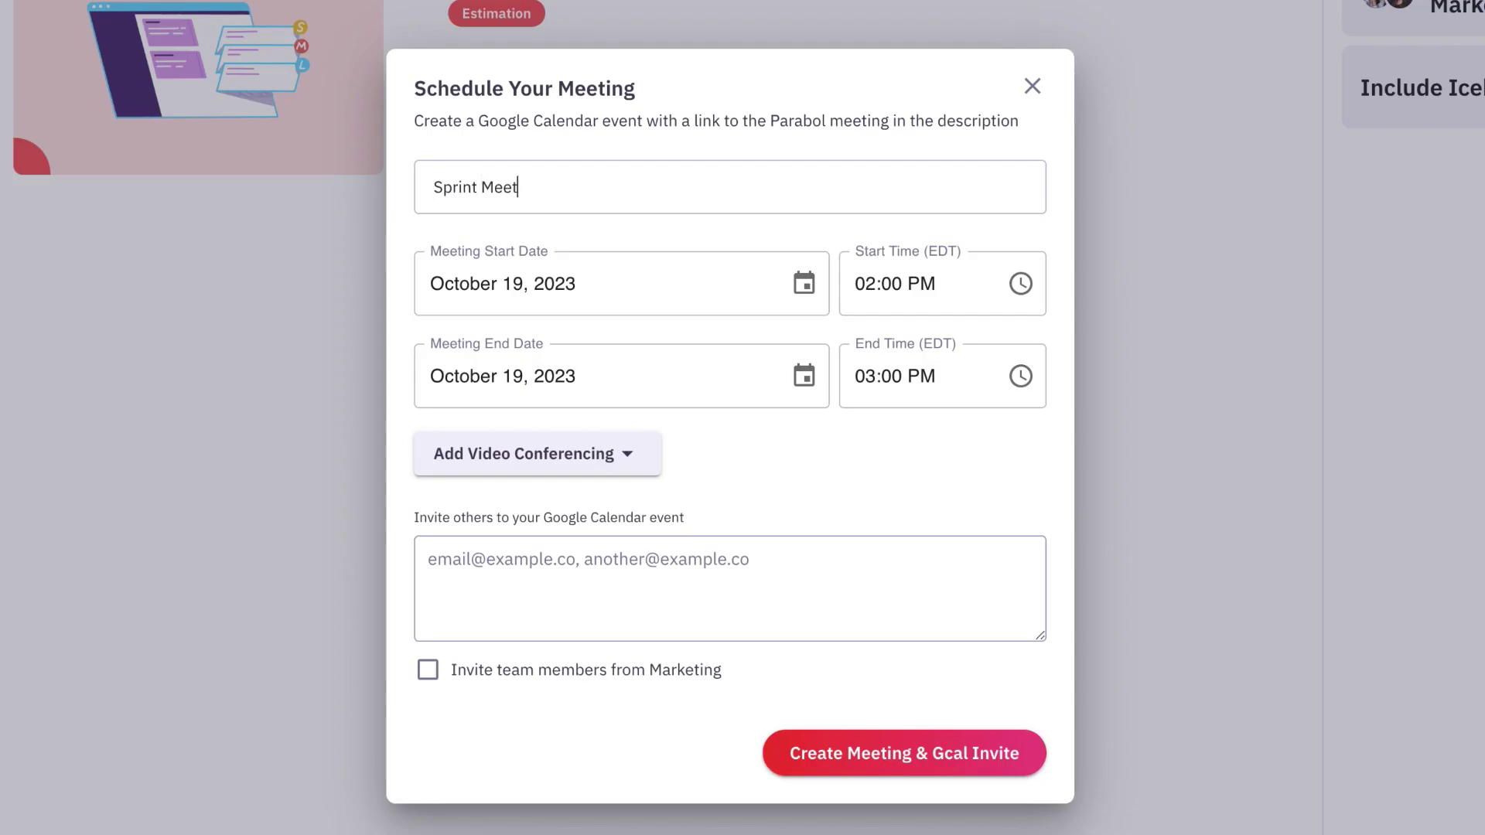
type("ing October 23")
left_click(804, 283)
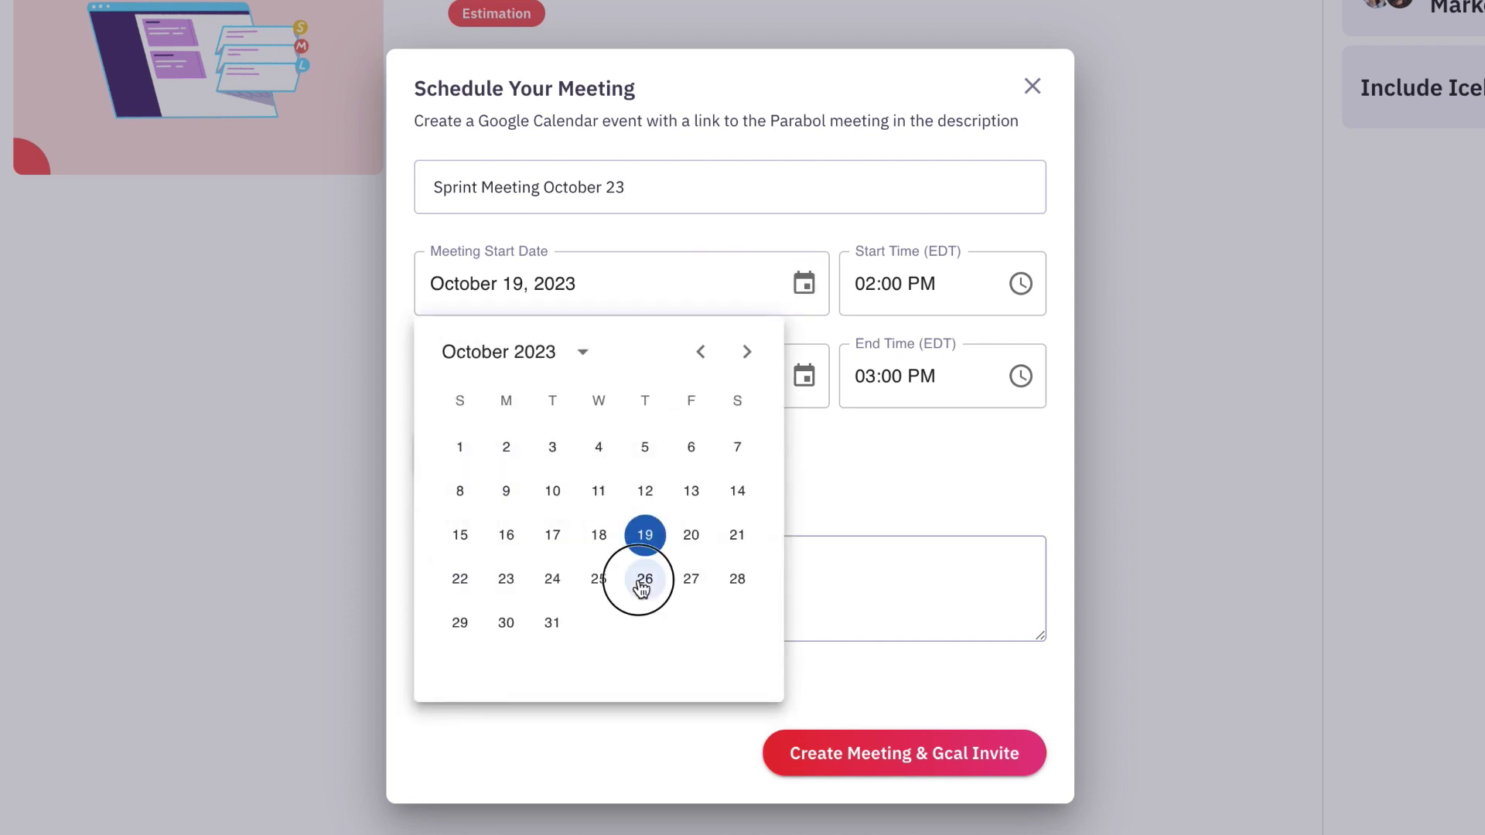
left_click(645, 580)
left_click(1019, 284)
scroll(870, 387, "up", 2)
left_click(868, 387)
left_click(984, 613)
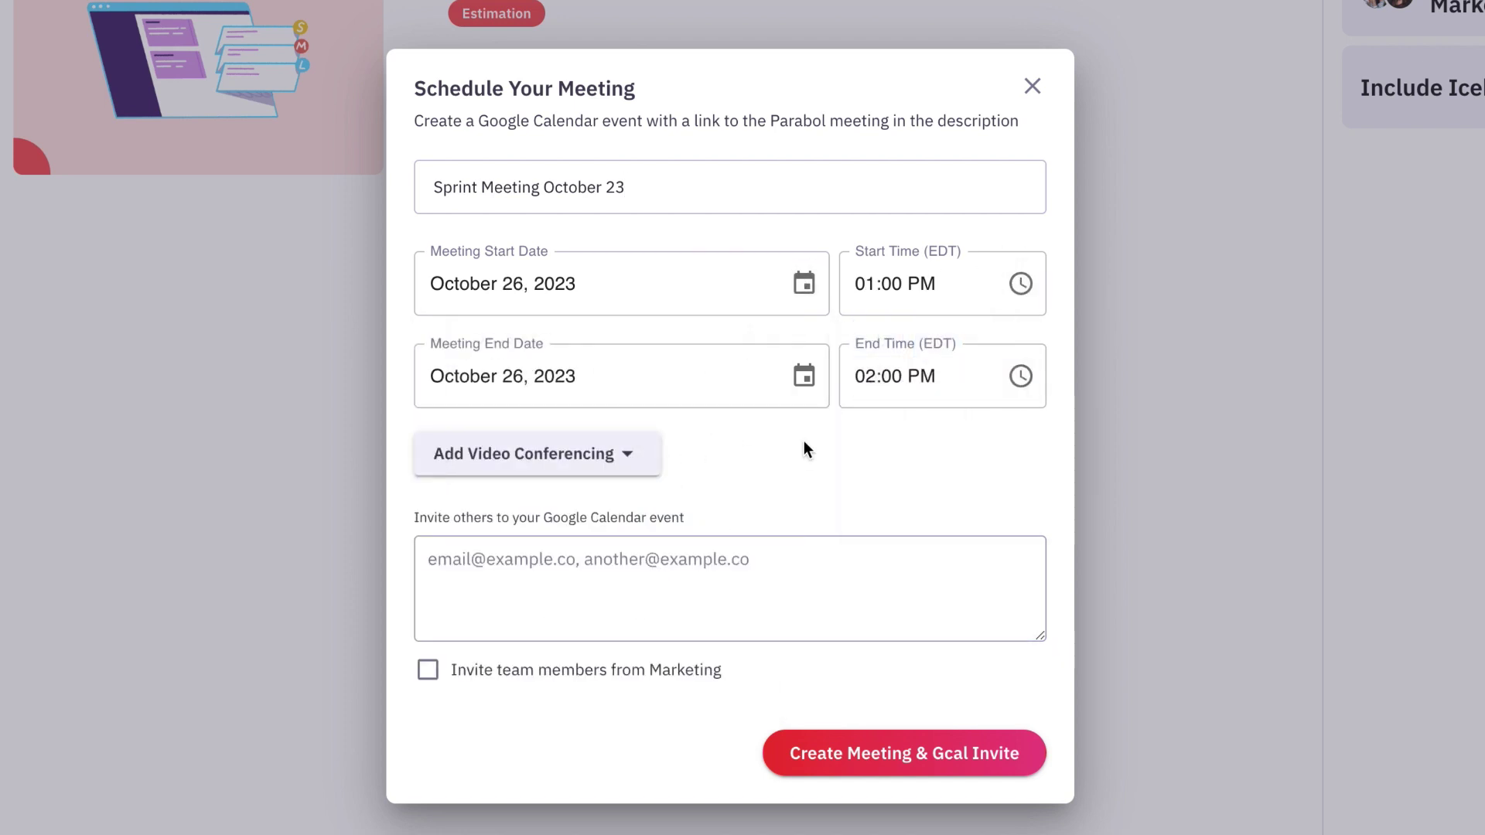
left_click(804, 376)
left_click(553, 693)
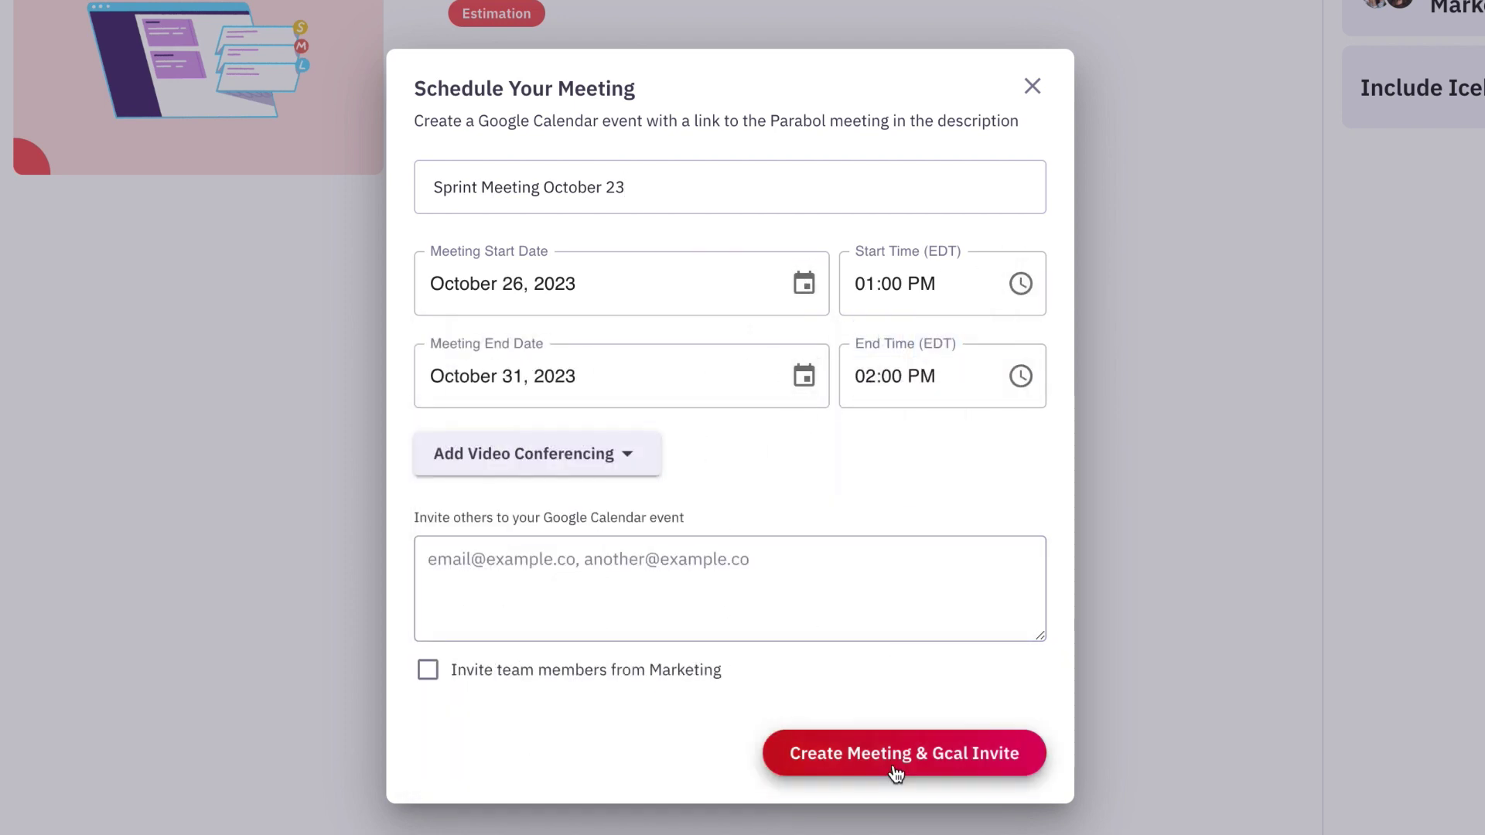
left_click(897, 761)
- Start the meeting with an icebreaker and advance it to the third teammate
left_click(1449, 241)
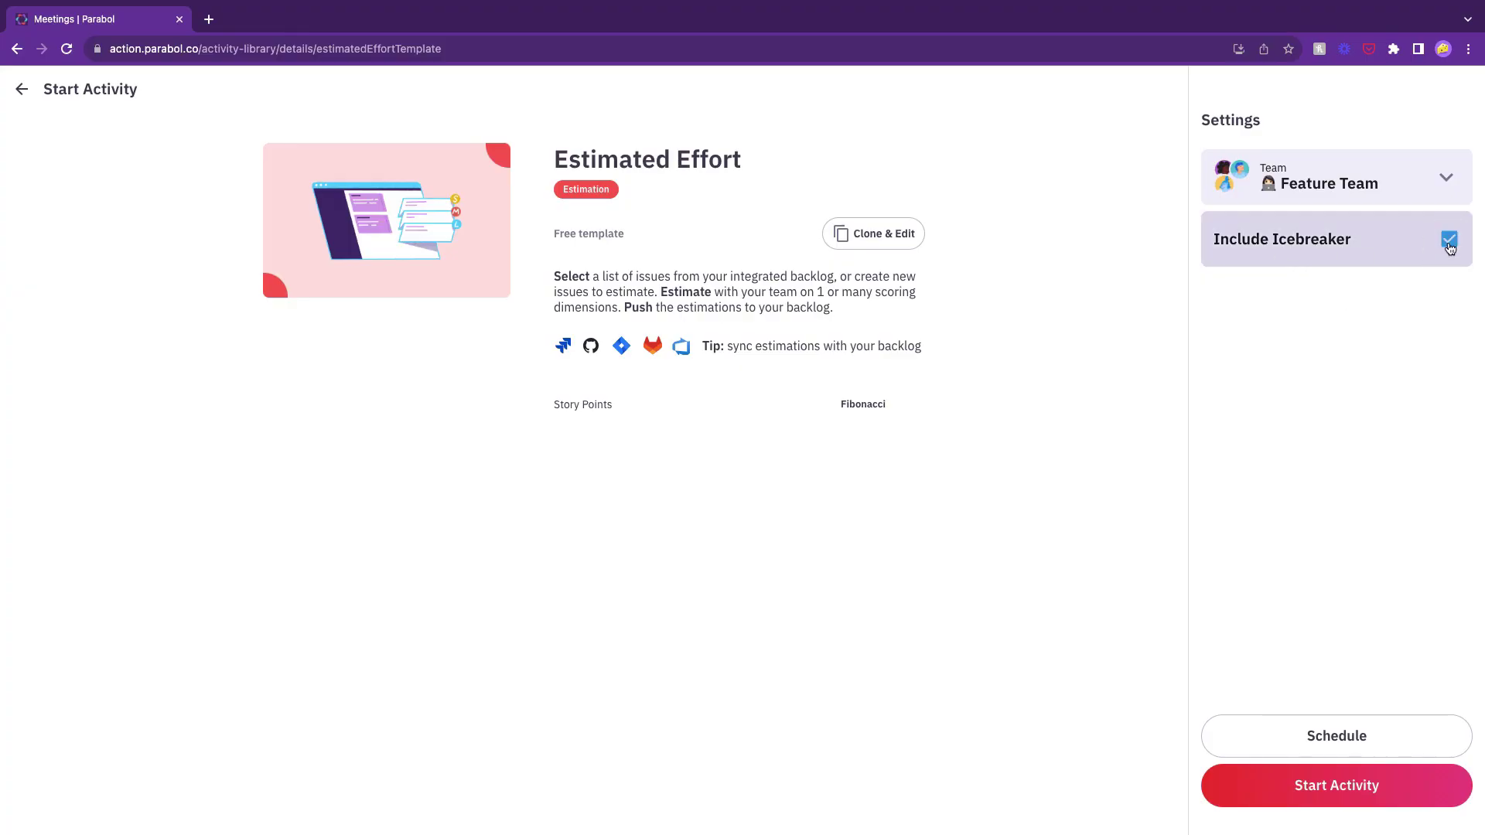
left_click(1318, 786)
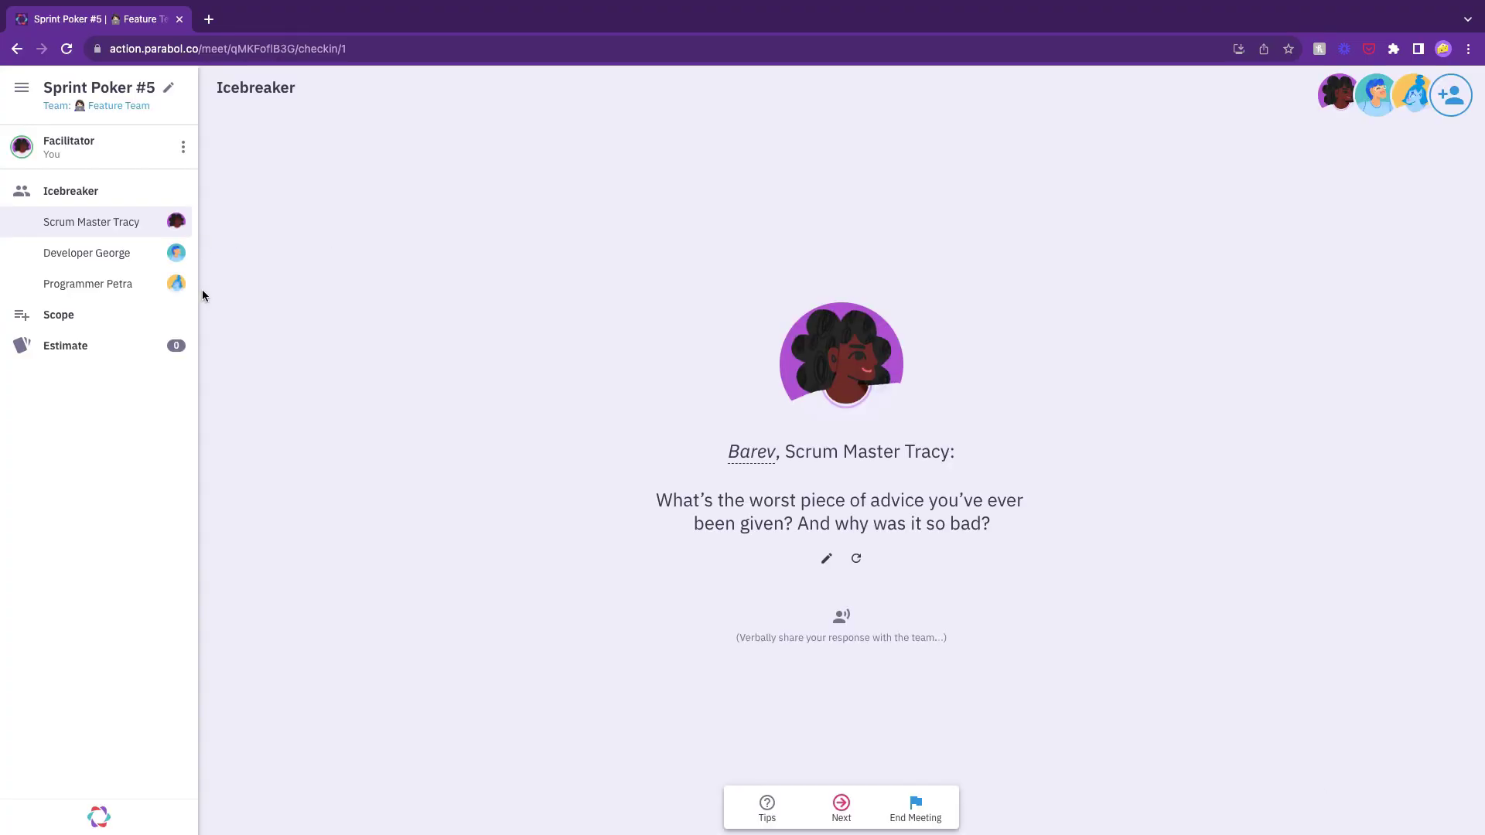
left_click(843, 805)
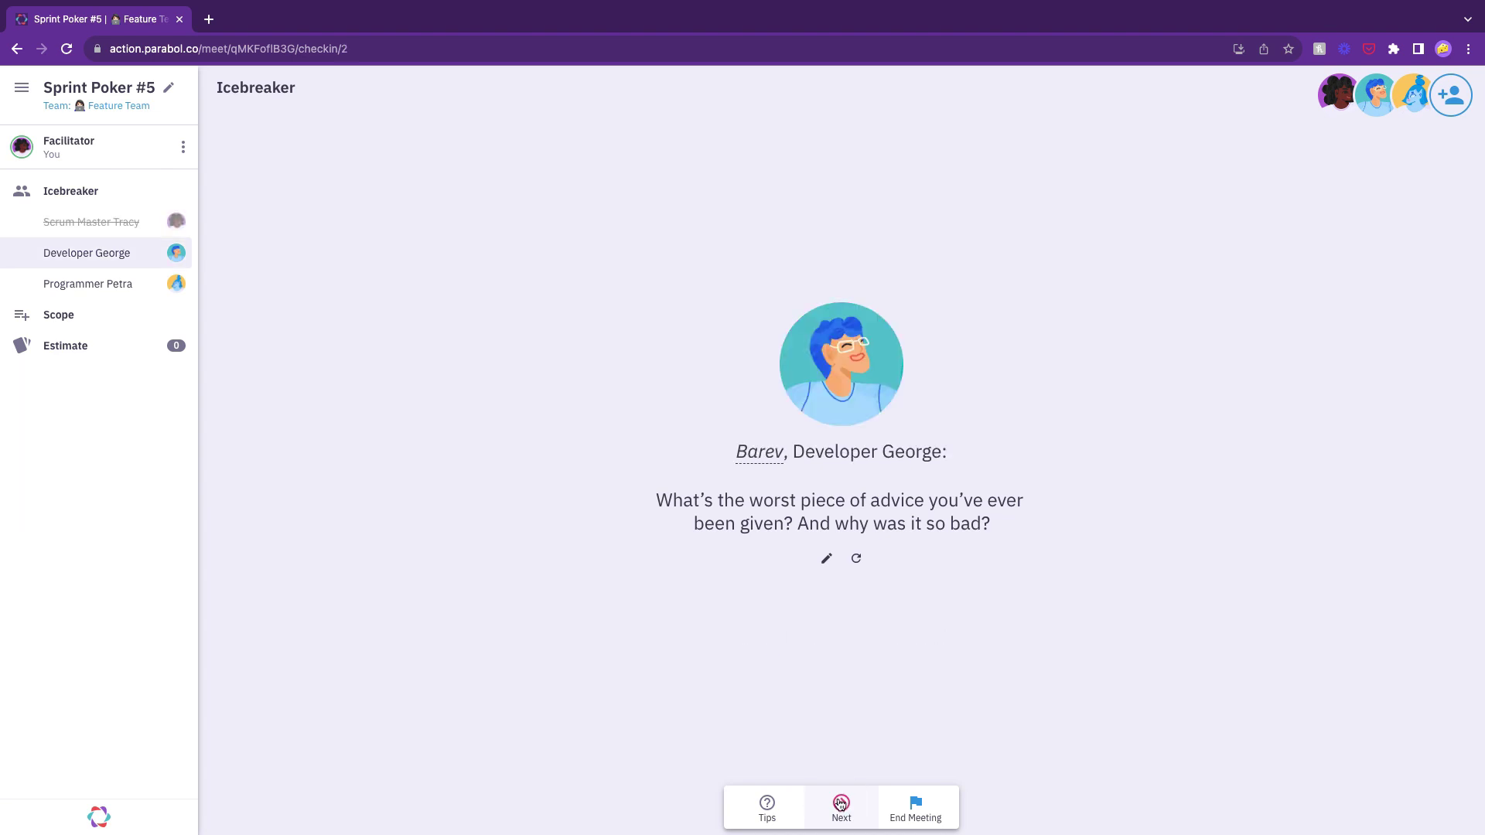
left_click(840, 805)
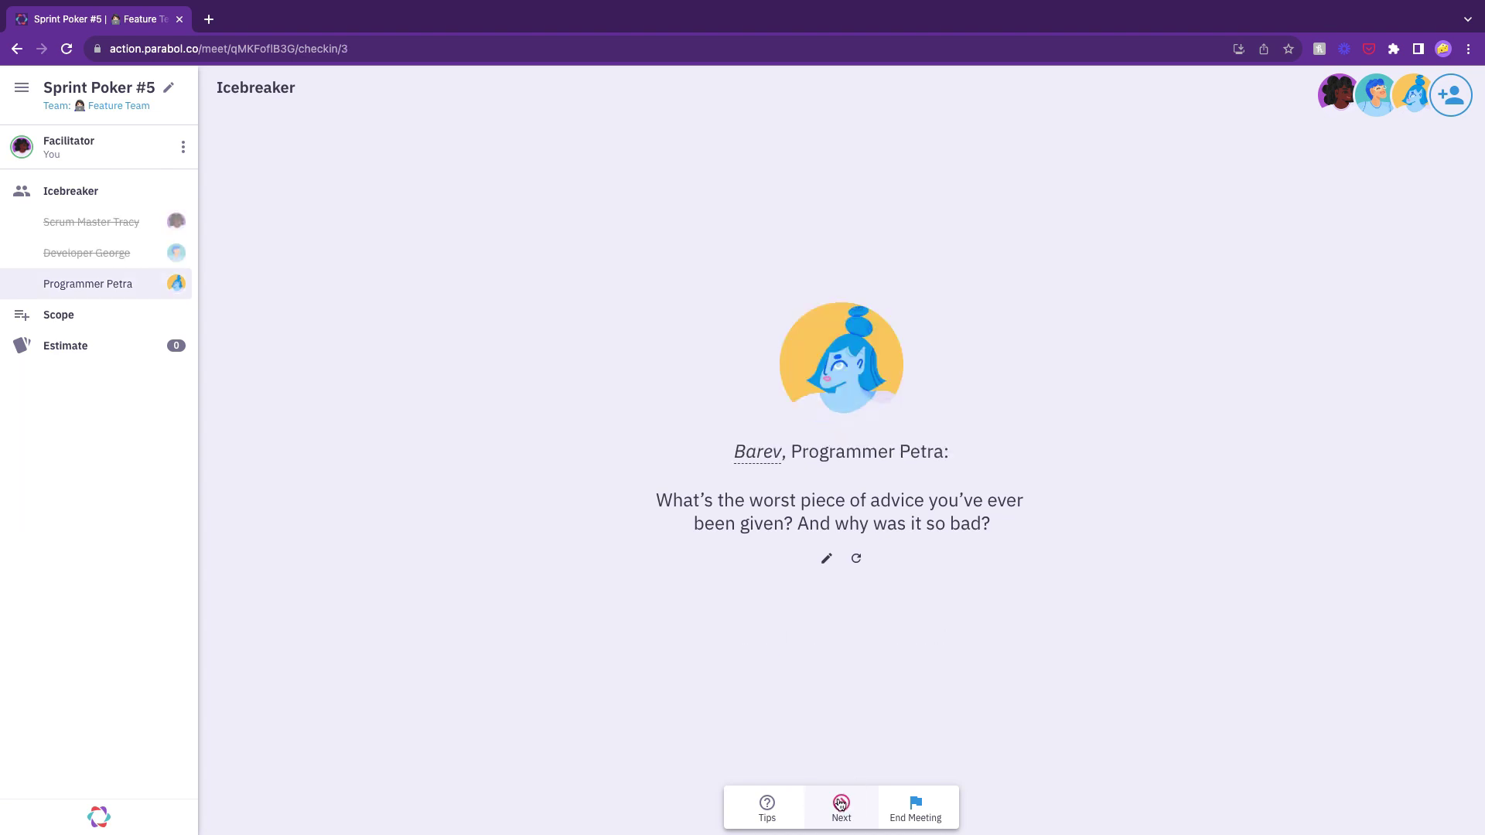
- Enter the scope phase and browse GitHub, Parabol, Jira Server, GitLab and Azure DevOps before returning to Jira
left_click(841, 805)
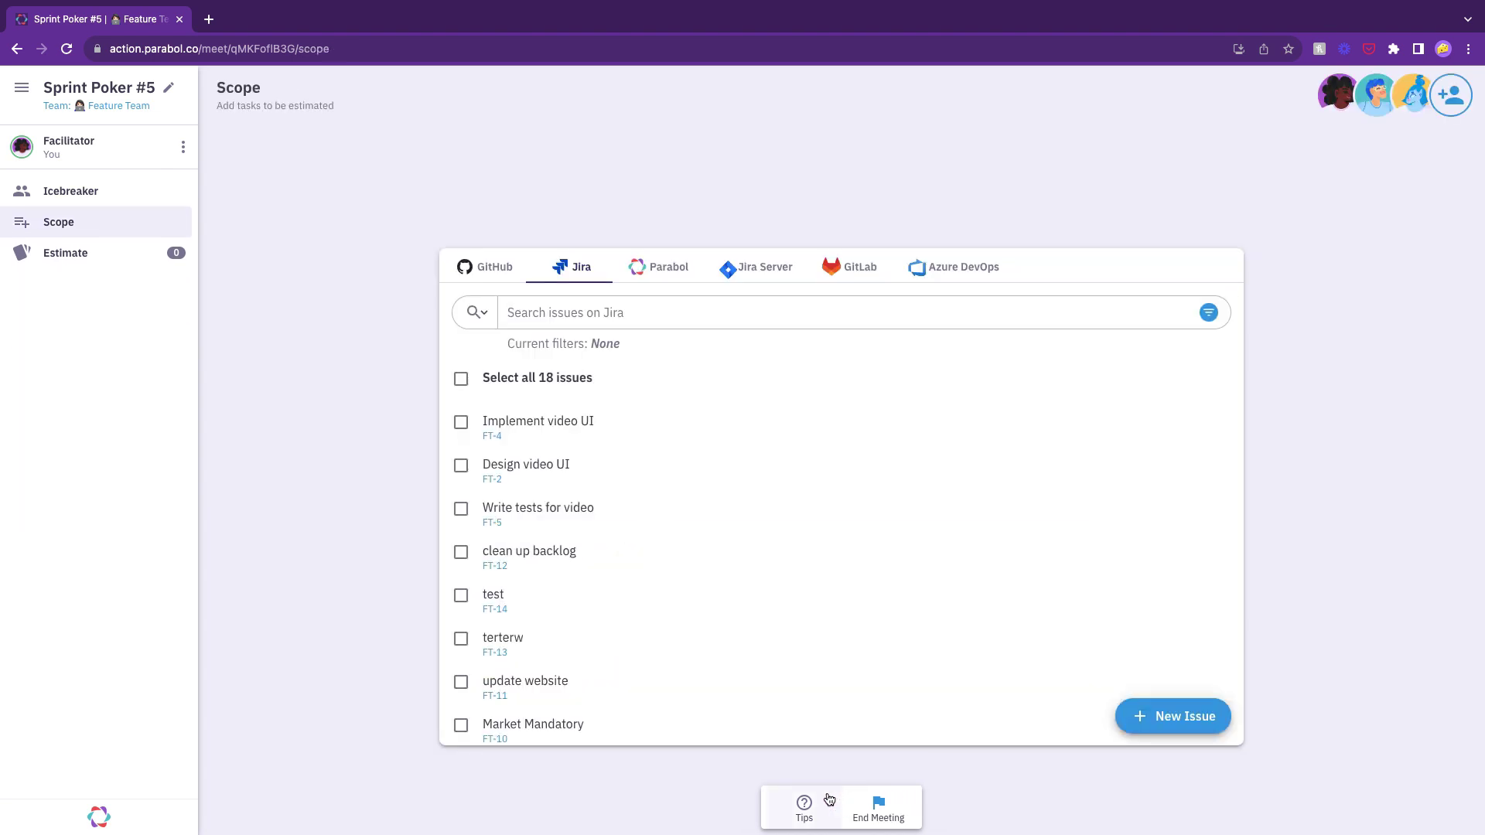
left_click(495, 269)
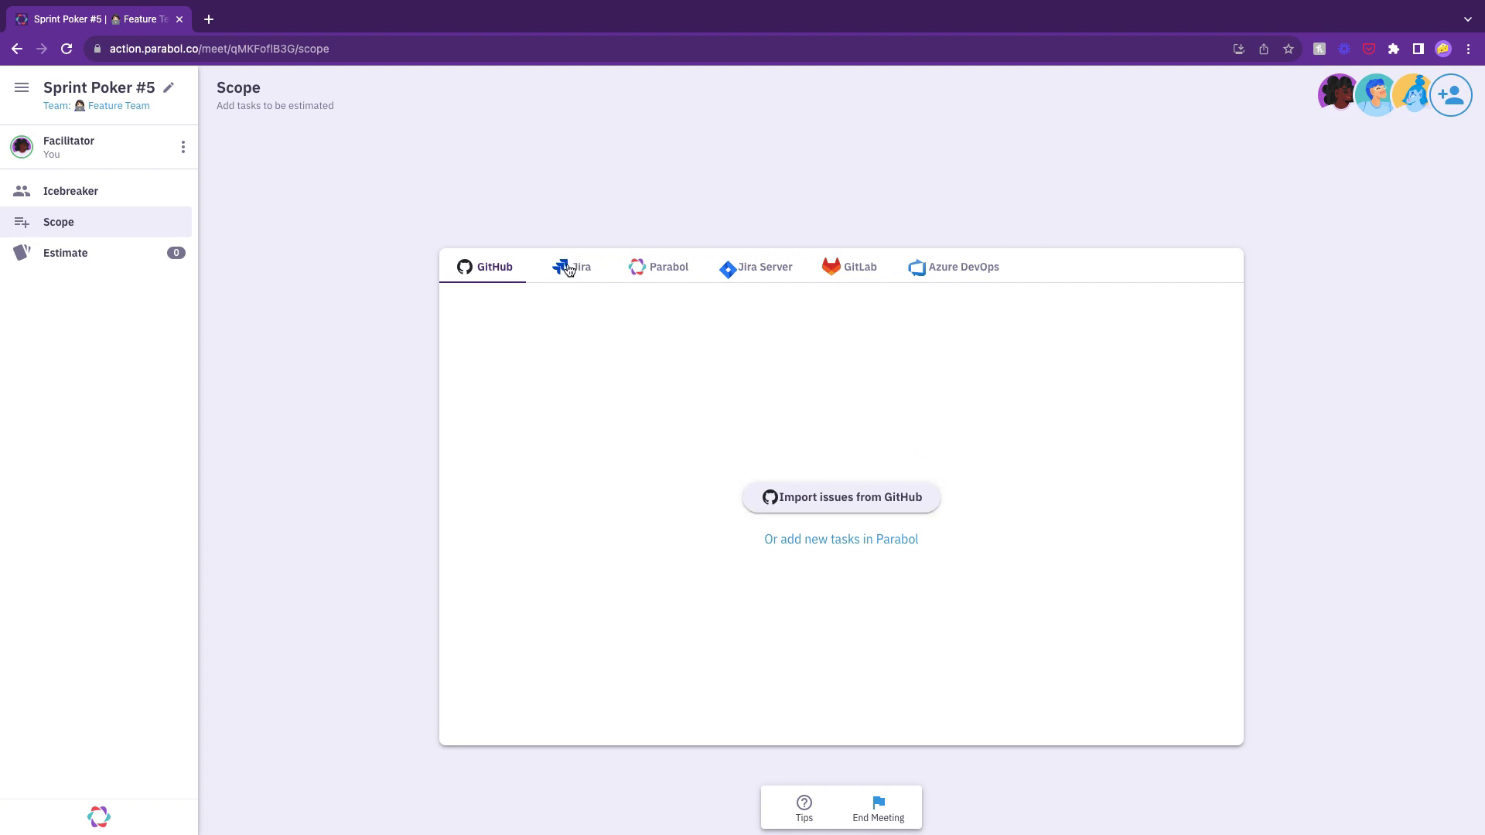
left_click(661, 270)
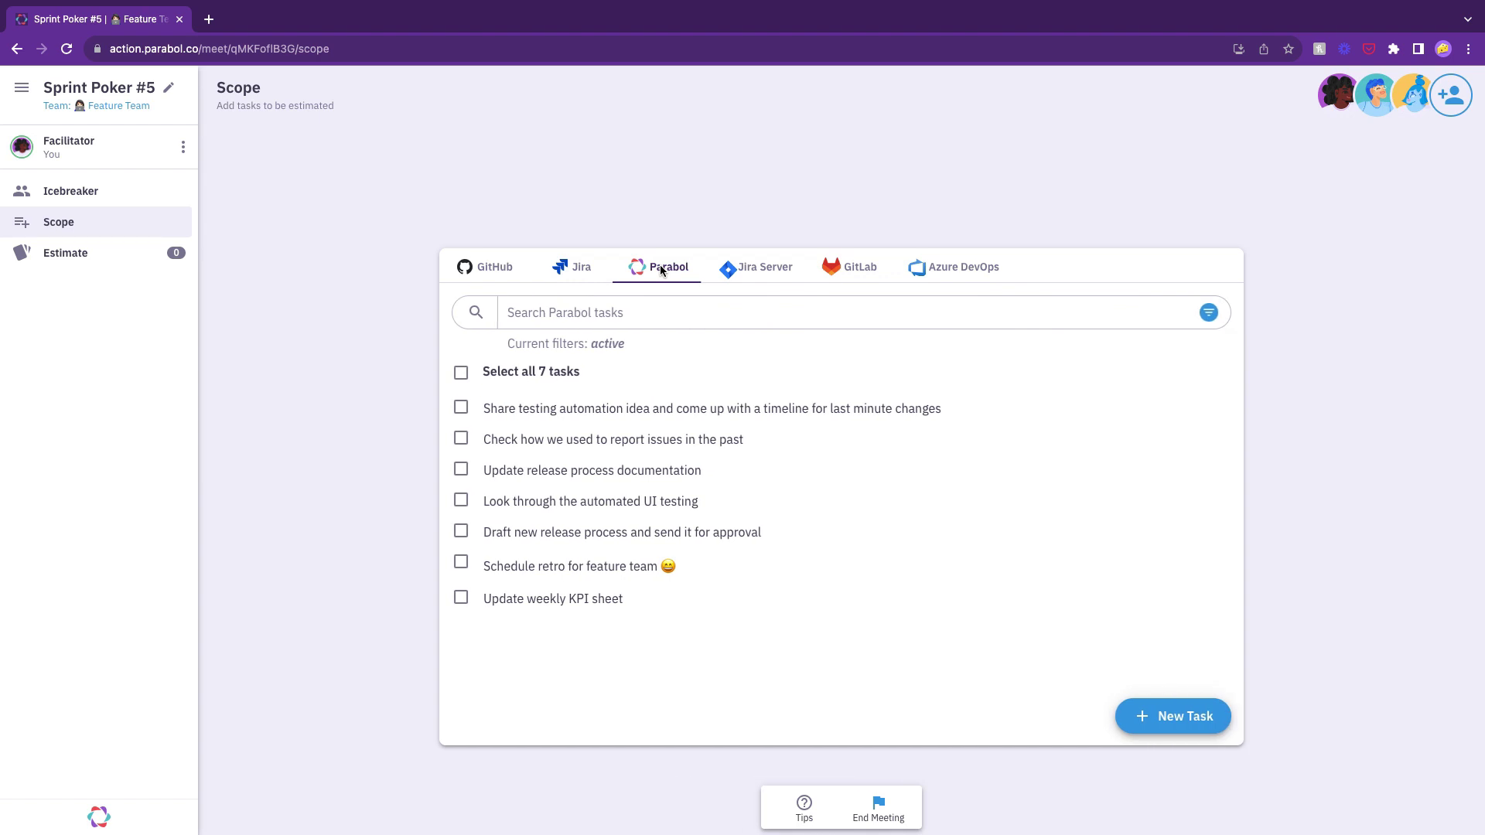
left_click(749, 276)
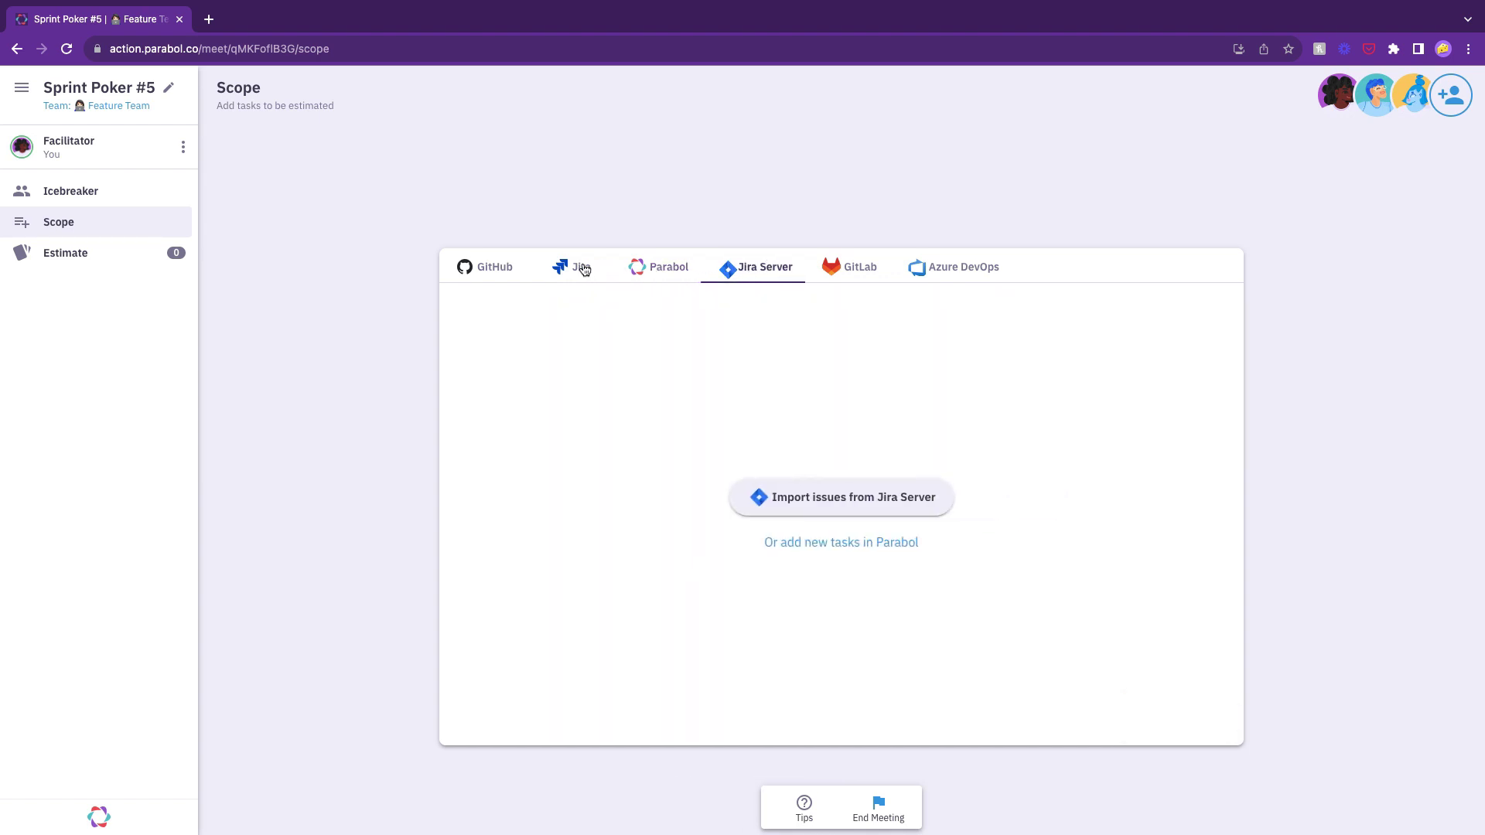
left_click(859, 272)
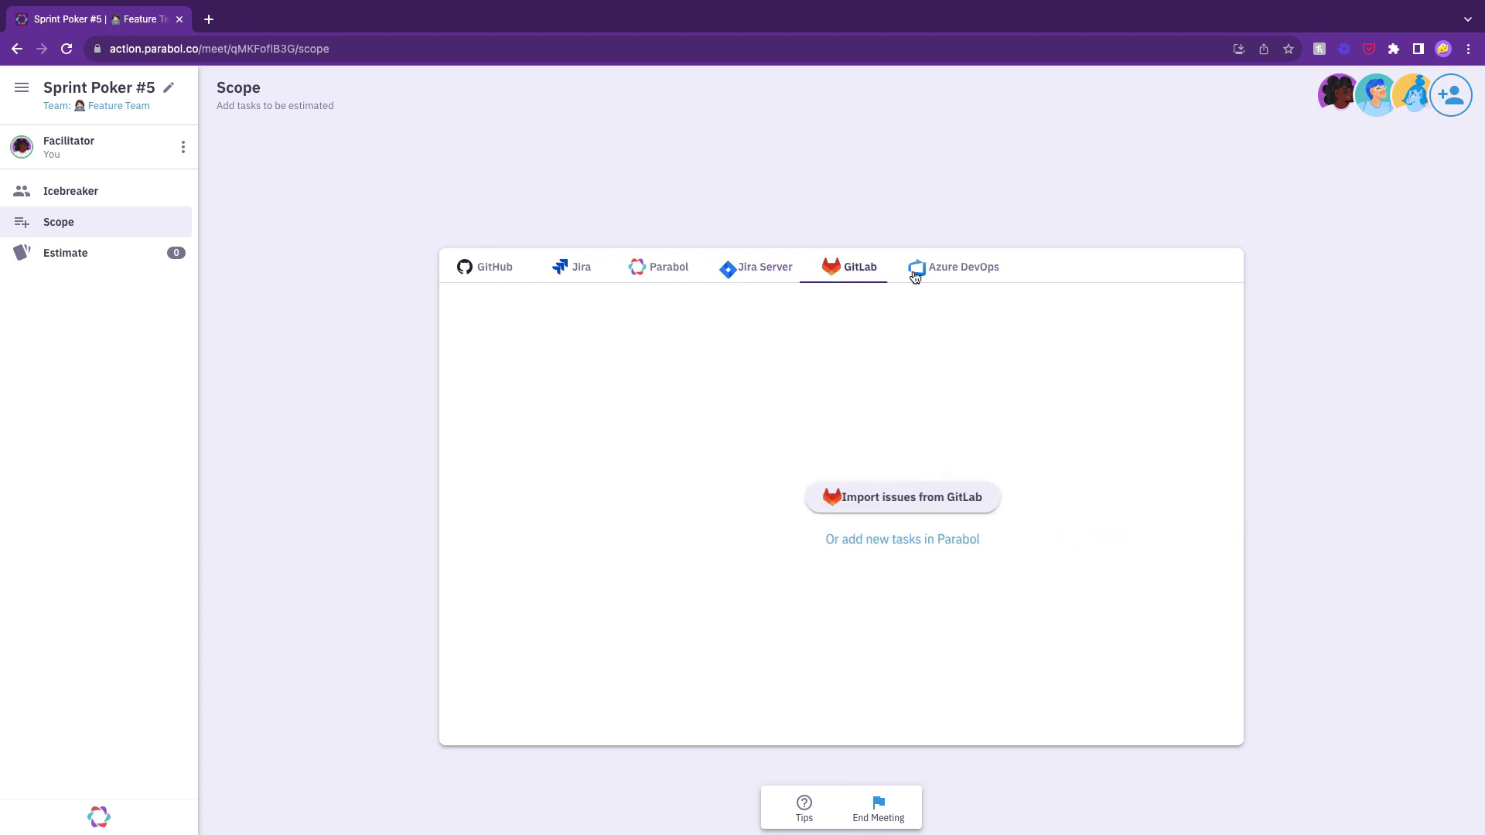
left_click(981, 279)
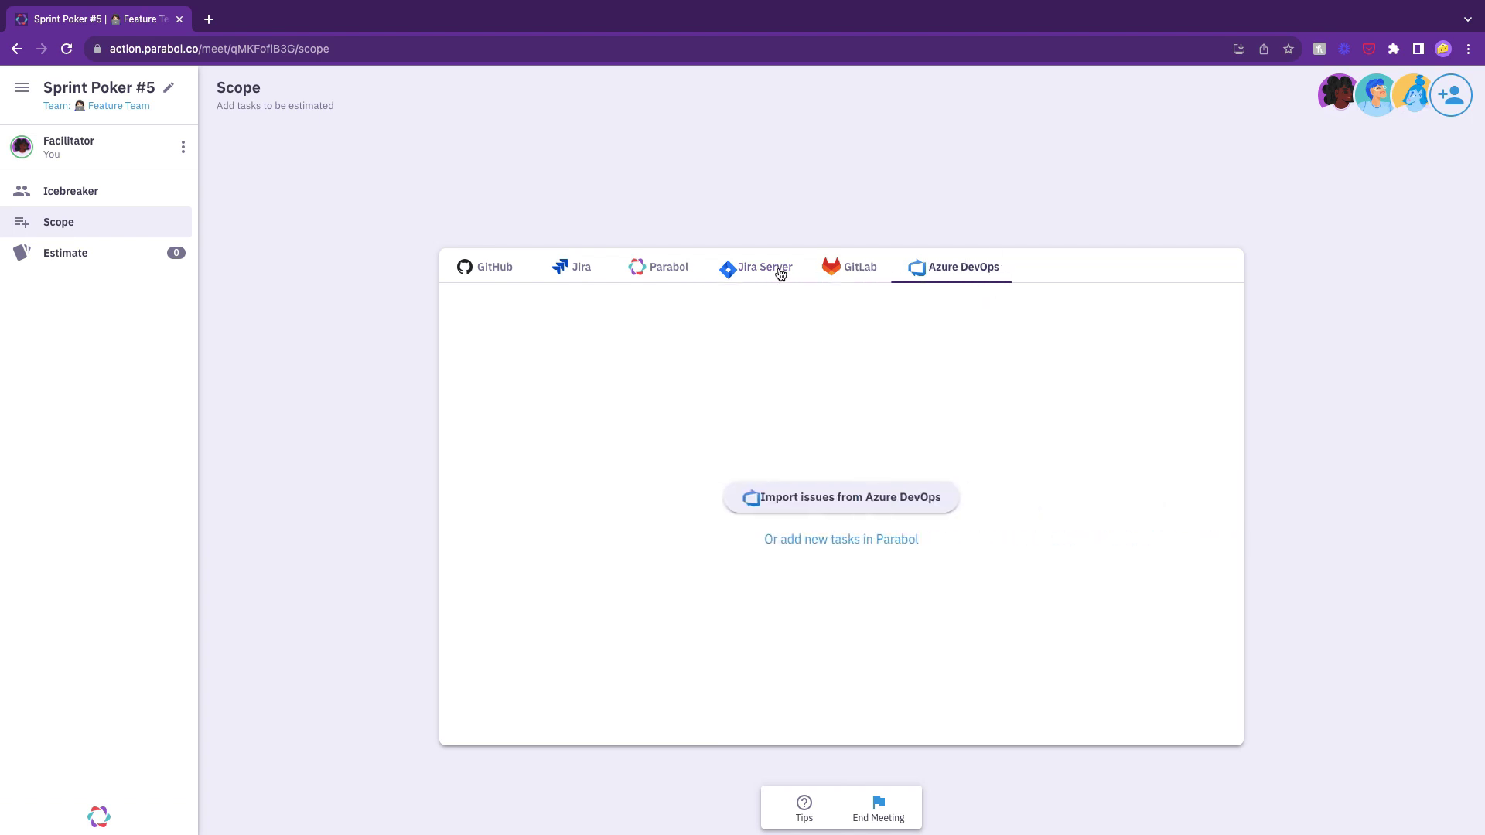
left_click(581, 270)
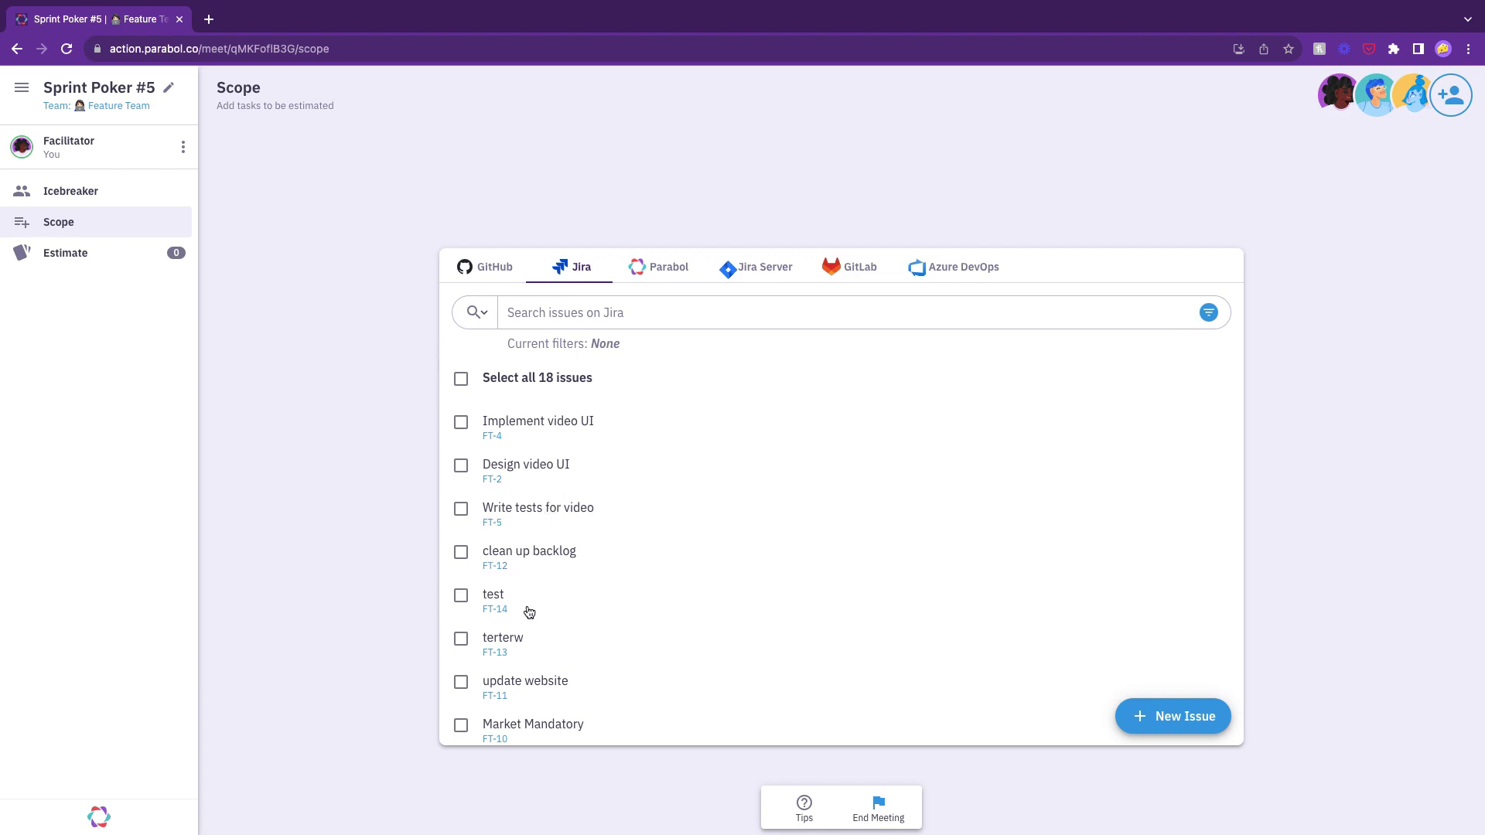
- Scope Video UX research, Design video UI and Implement video UI, then advance to estimating
scroll(529, 612, "down", 5)
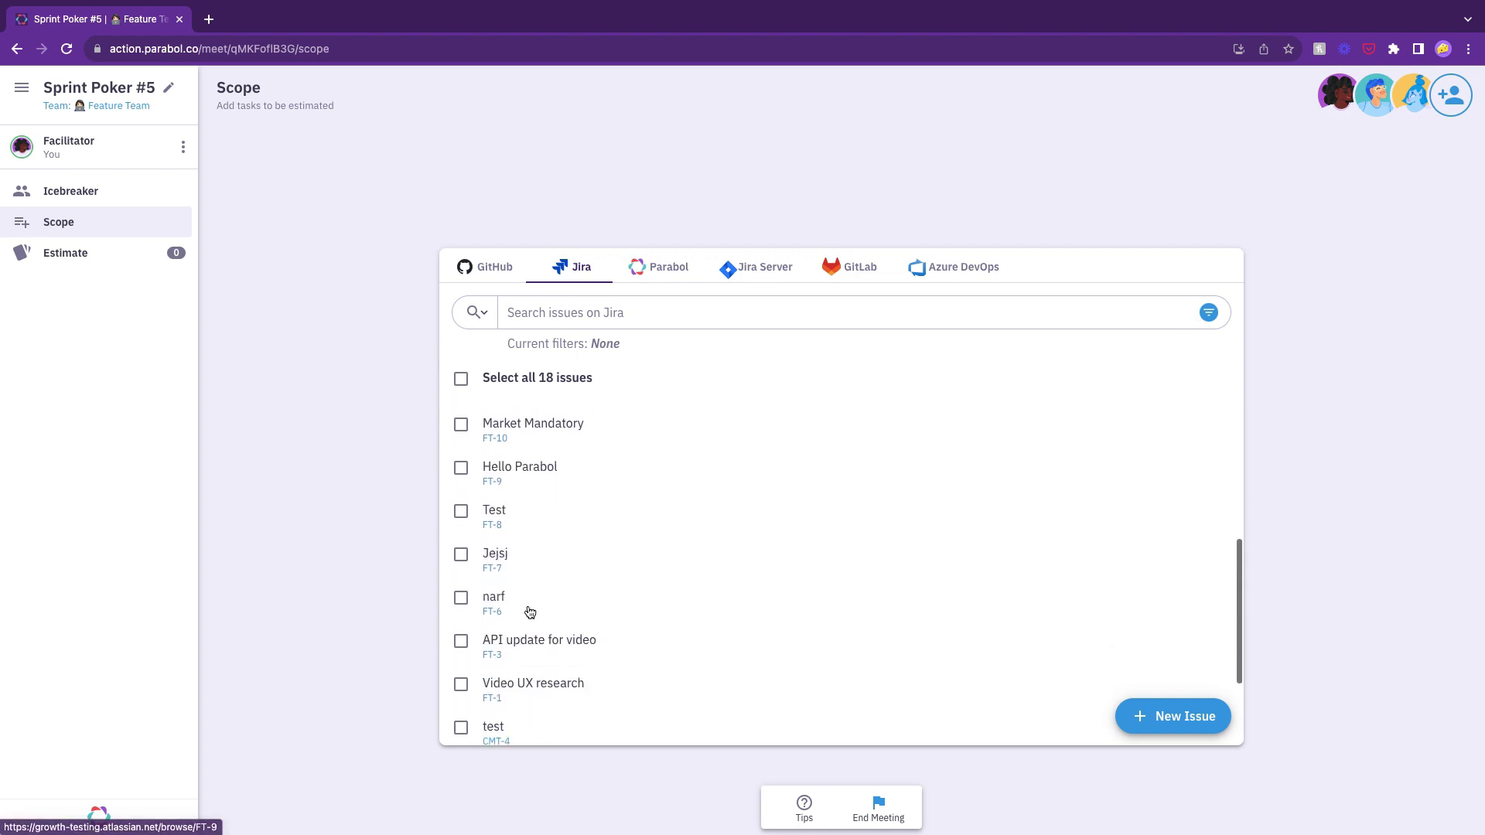
scroll(529, 613, "down", 3)
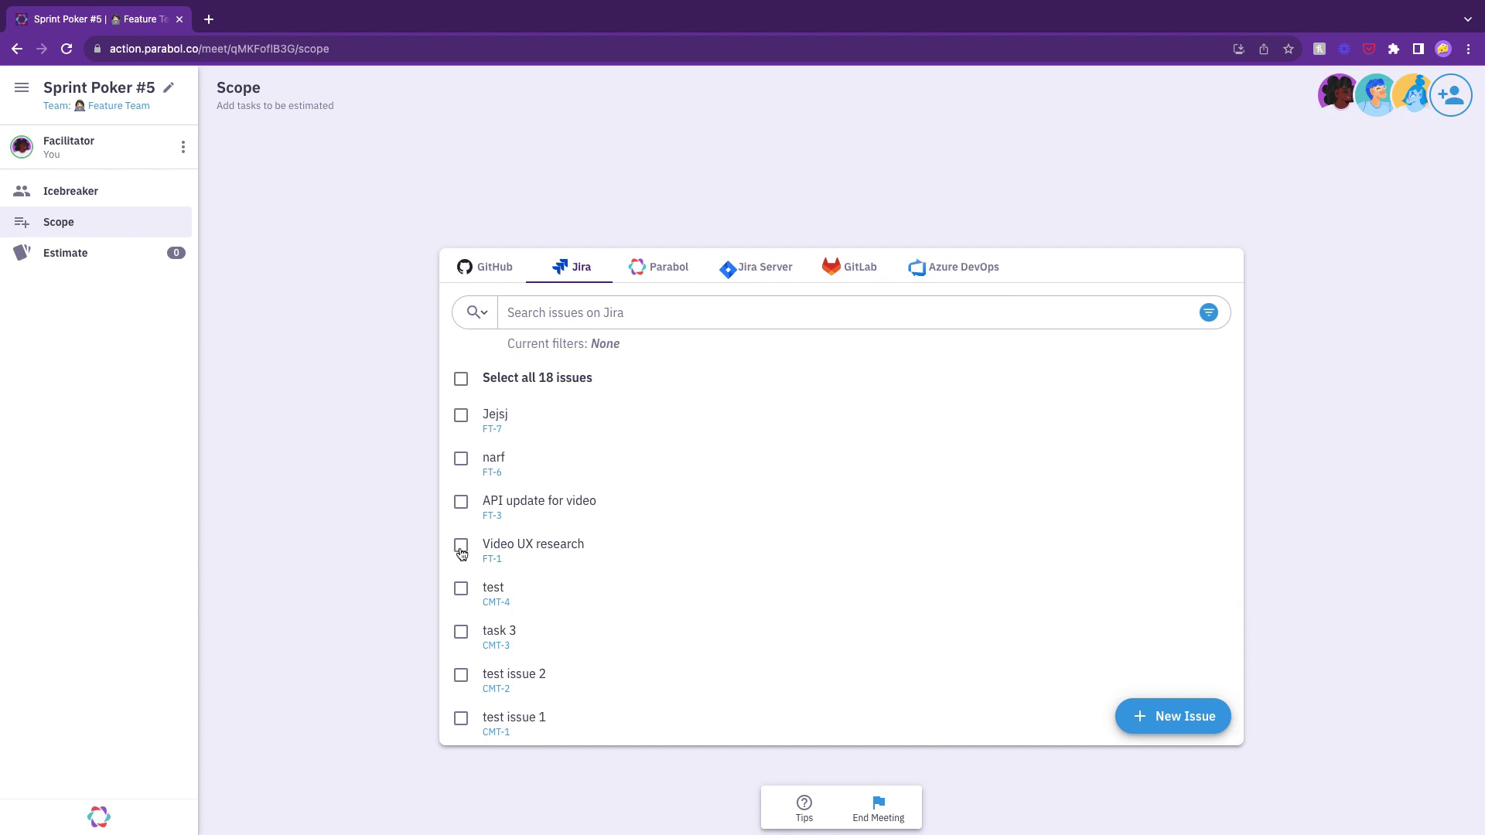
left_click(460, 546)
scroll(568, 598, "up", 1)
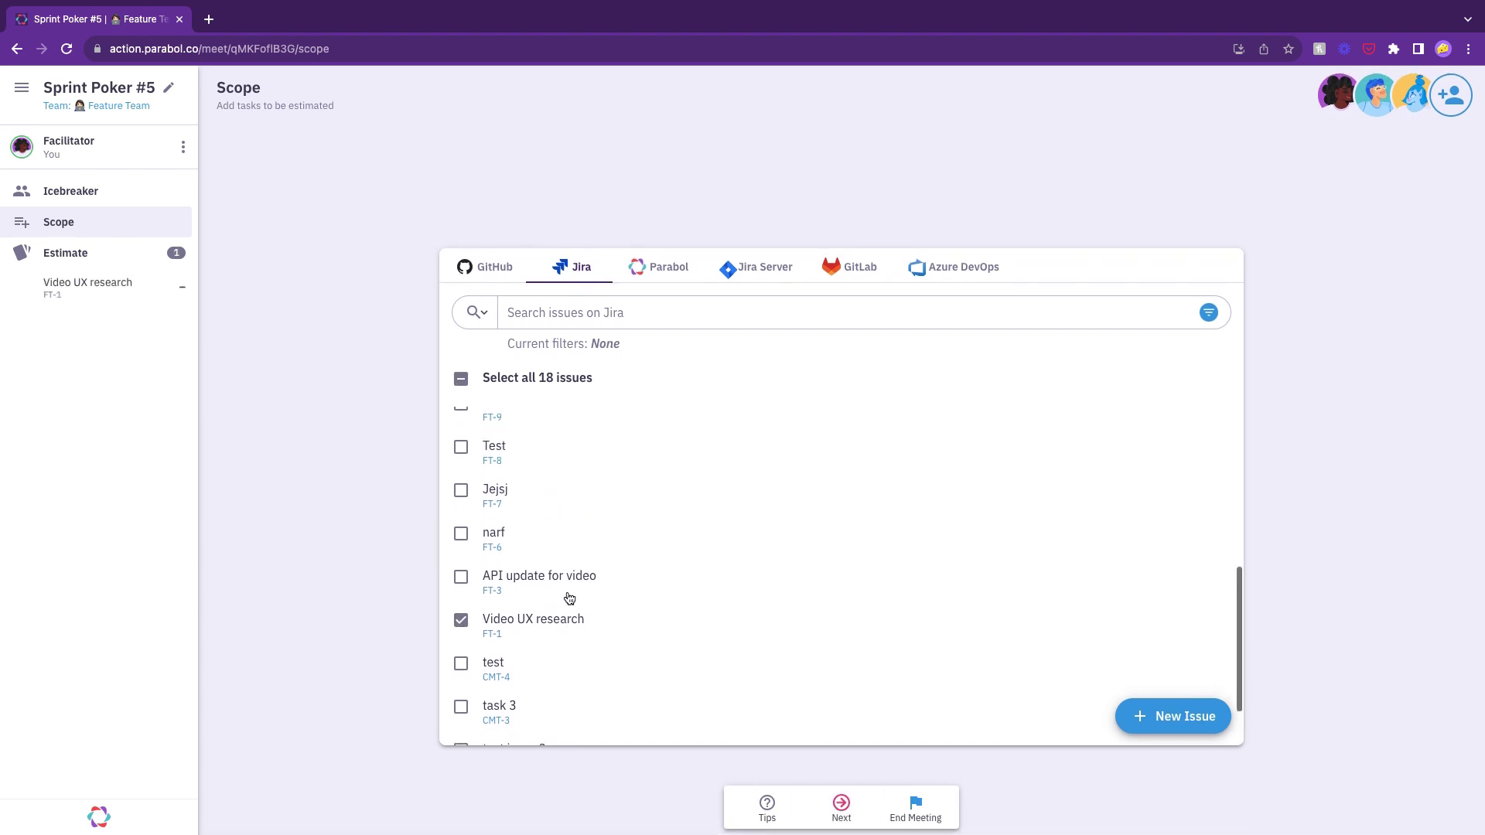
scroll(569, 598, "up", 7)
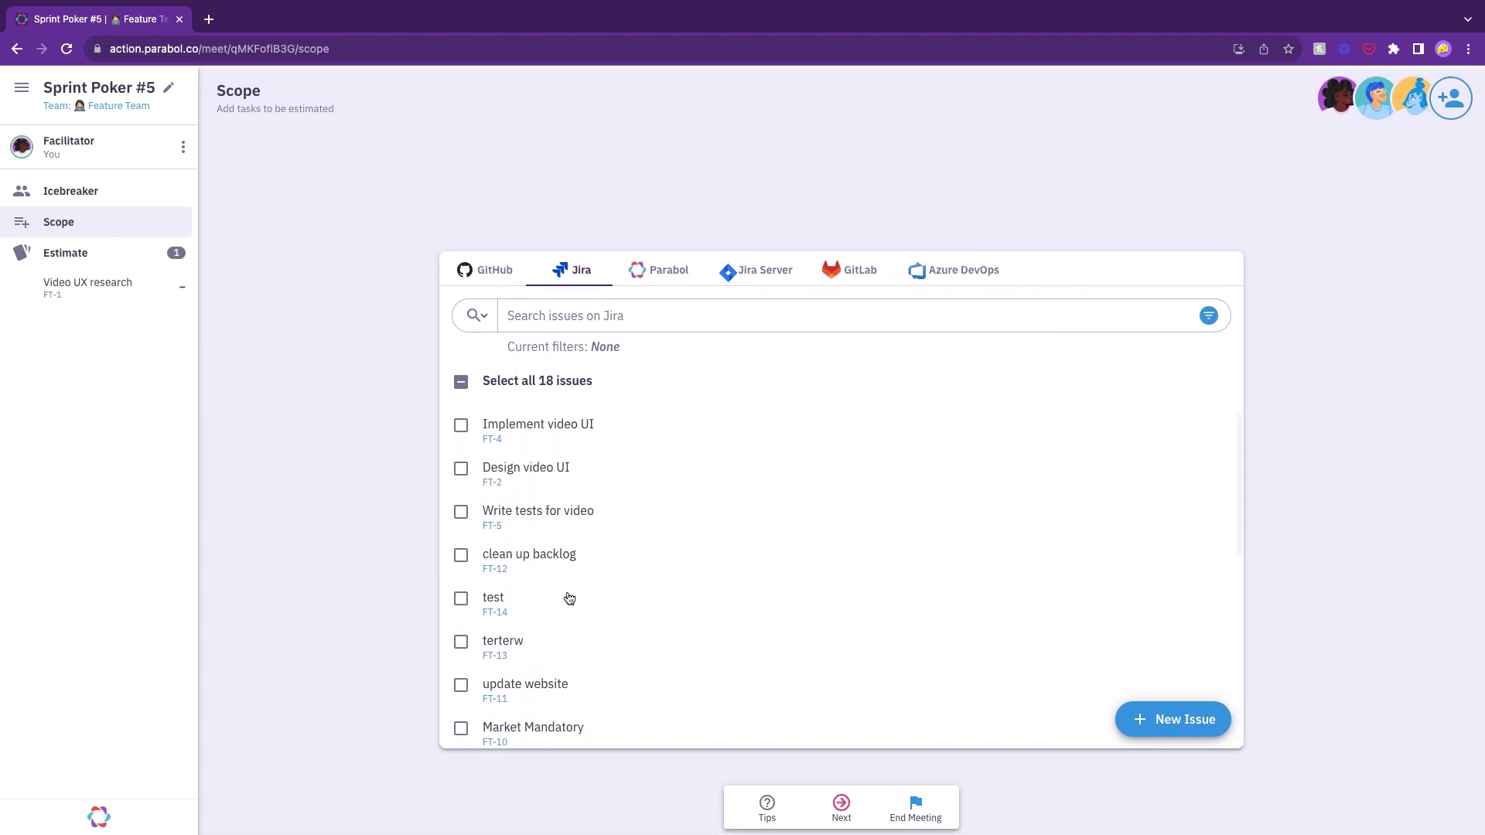
left_click(461, 467)
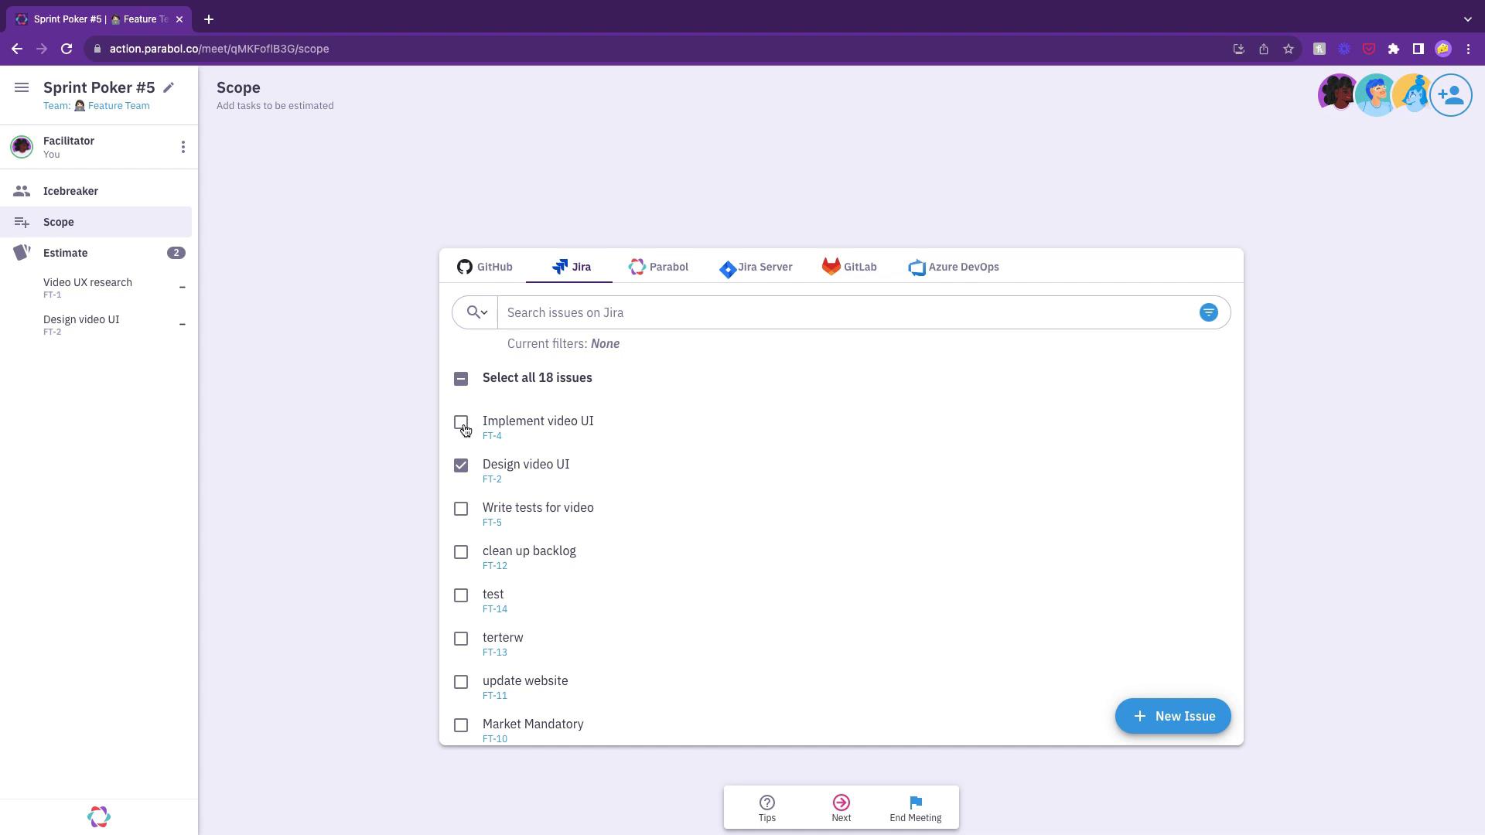
left_click(463, 428)
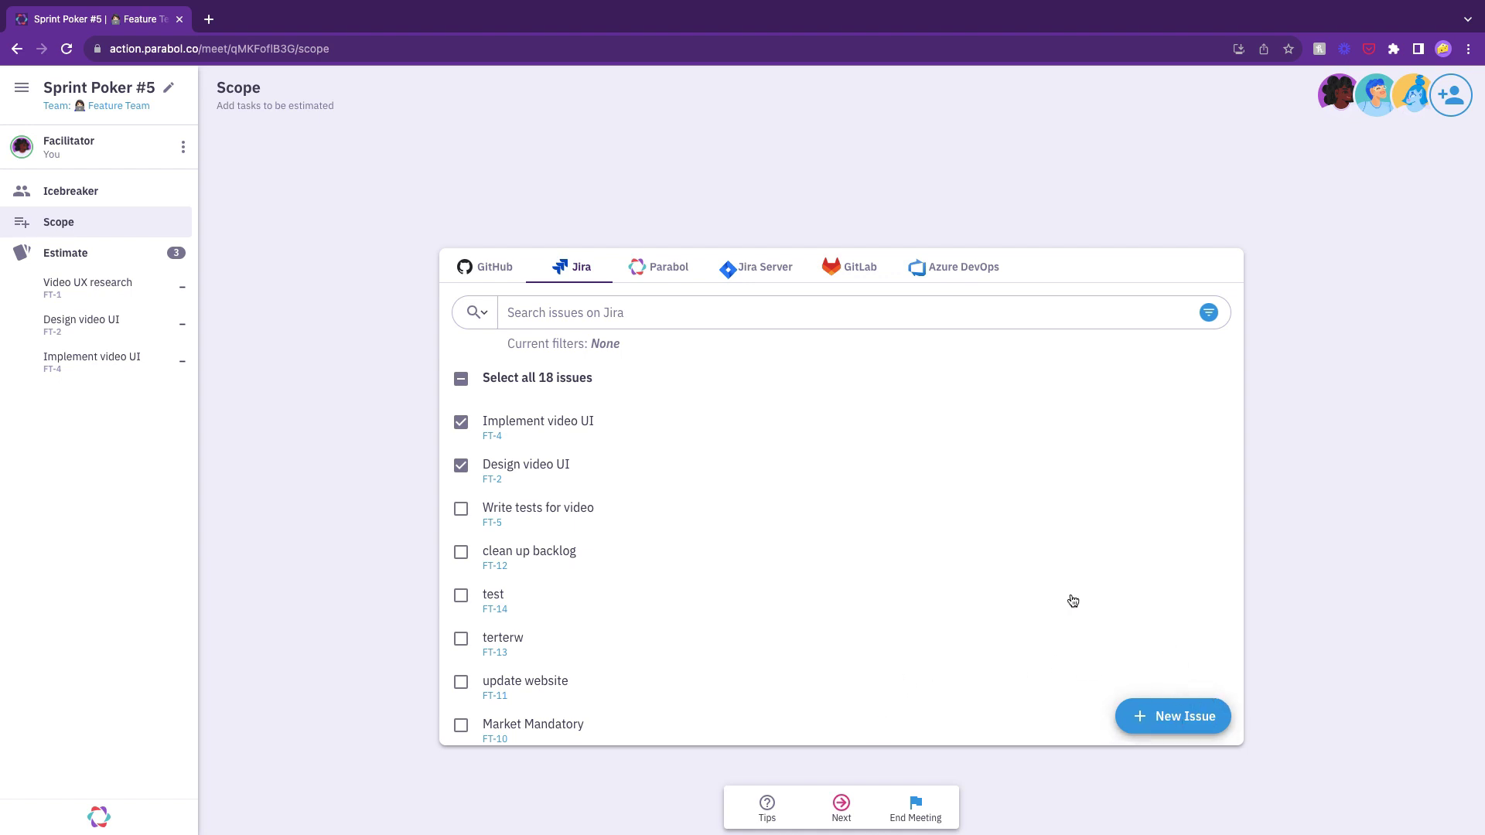
left_click(841, 807)
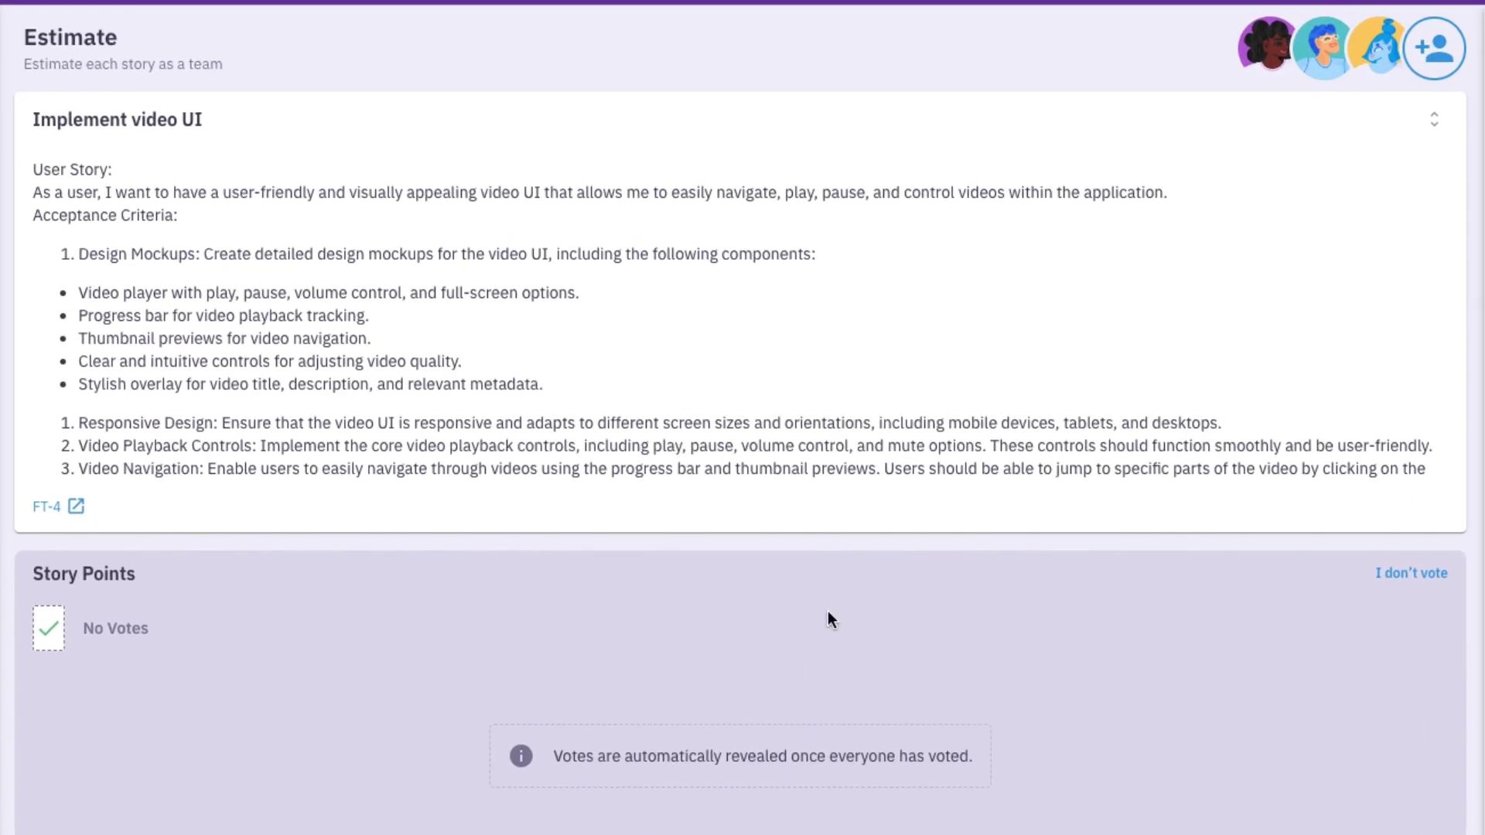
scroll(833, 396, "down", 4)
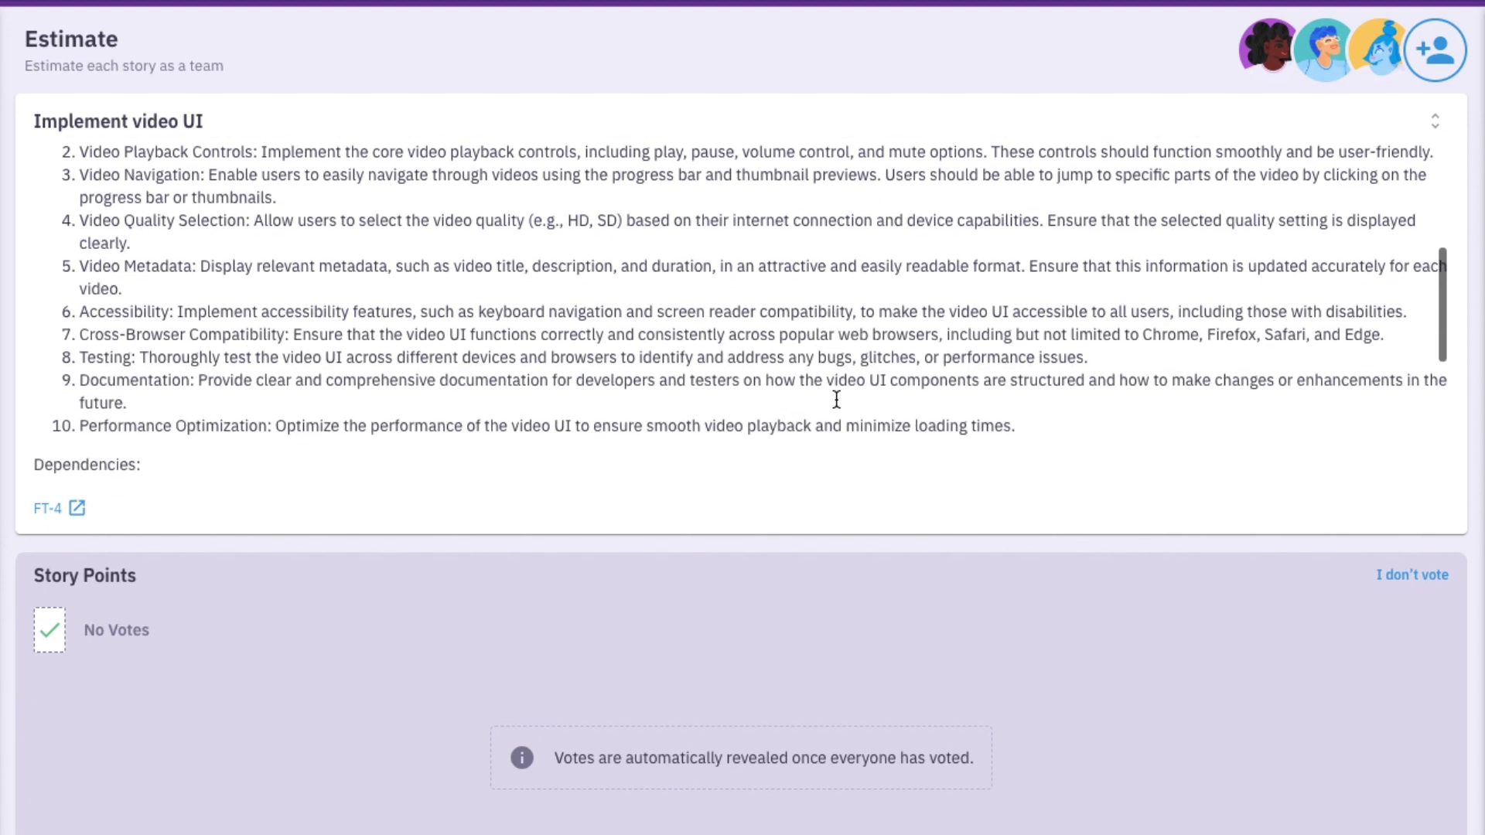
scroll(836, 399, "down", 5)
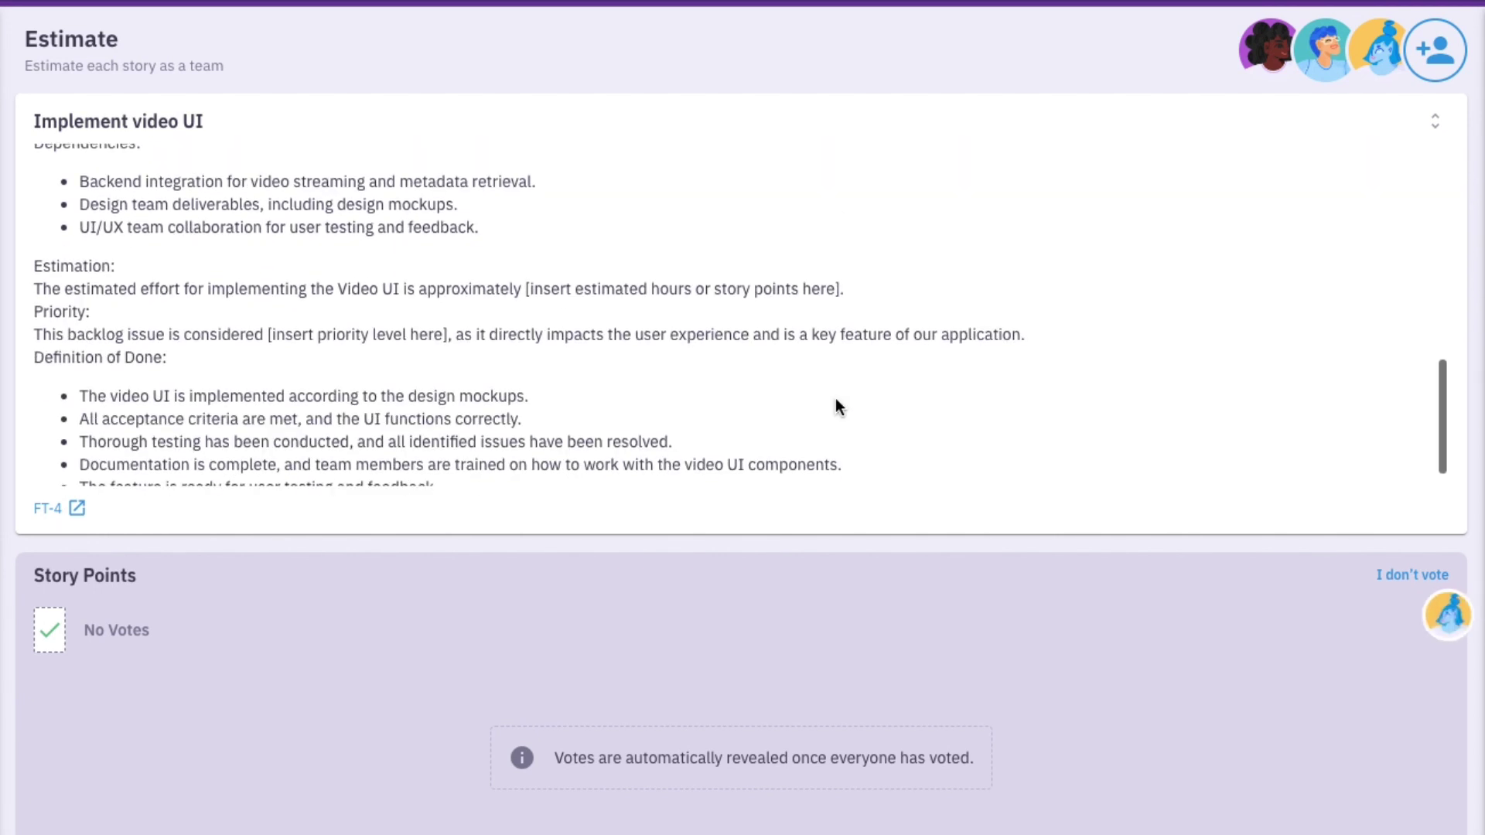
scroll(836, 398, "up", 8)
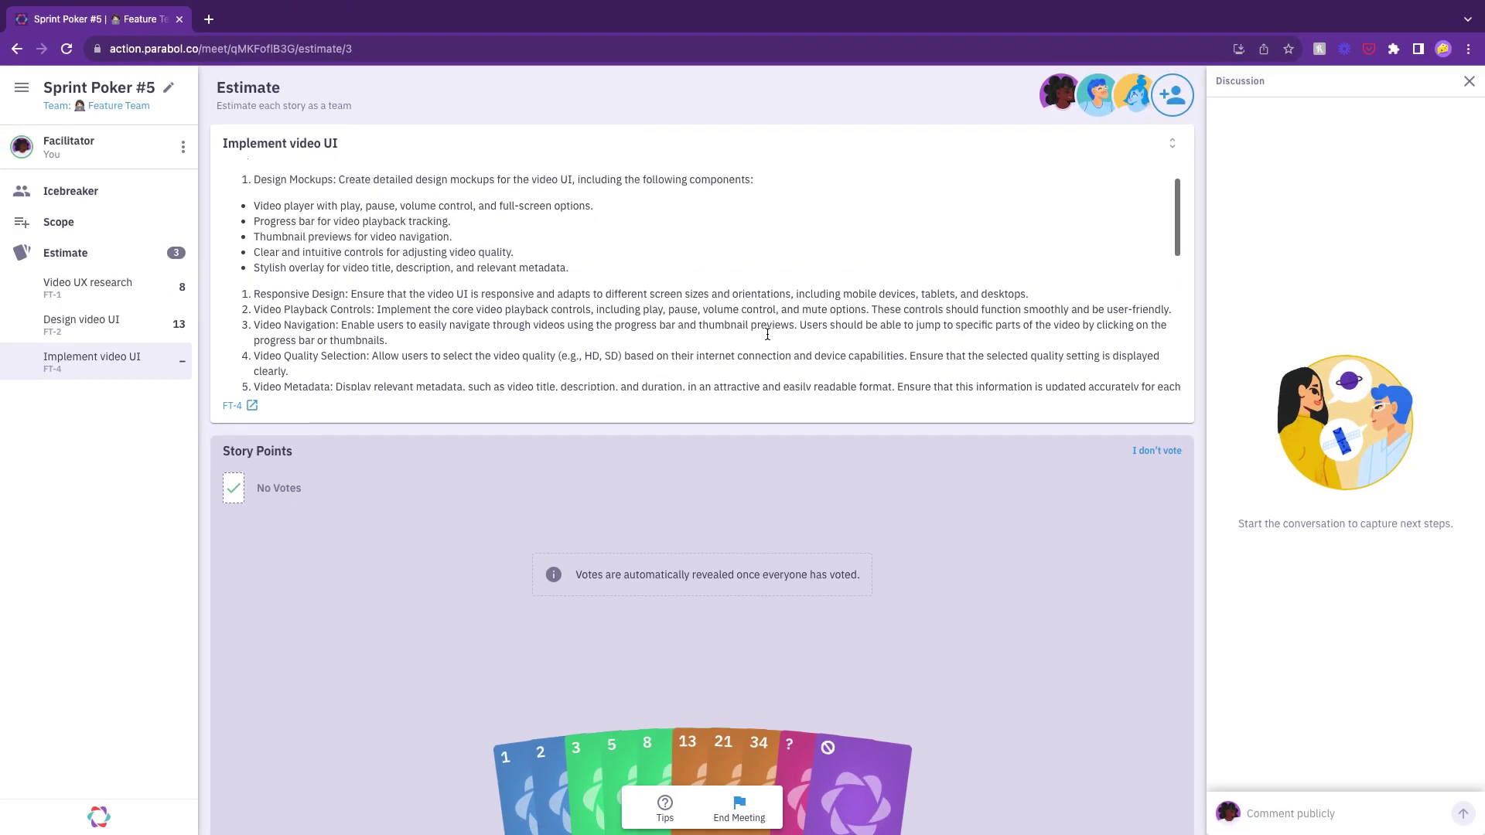
scroll(767, 334, "up", 2)
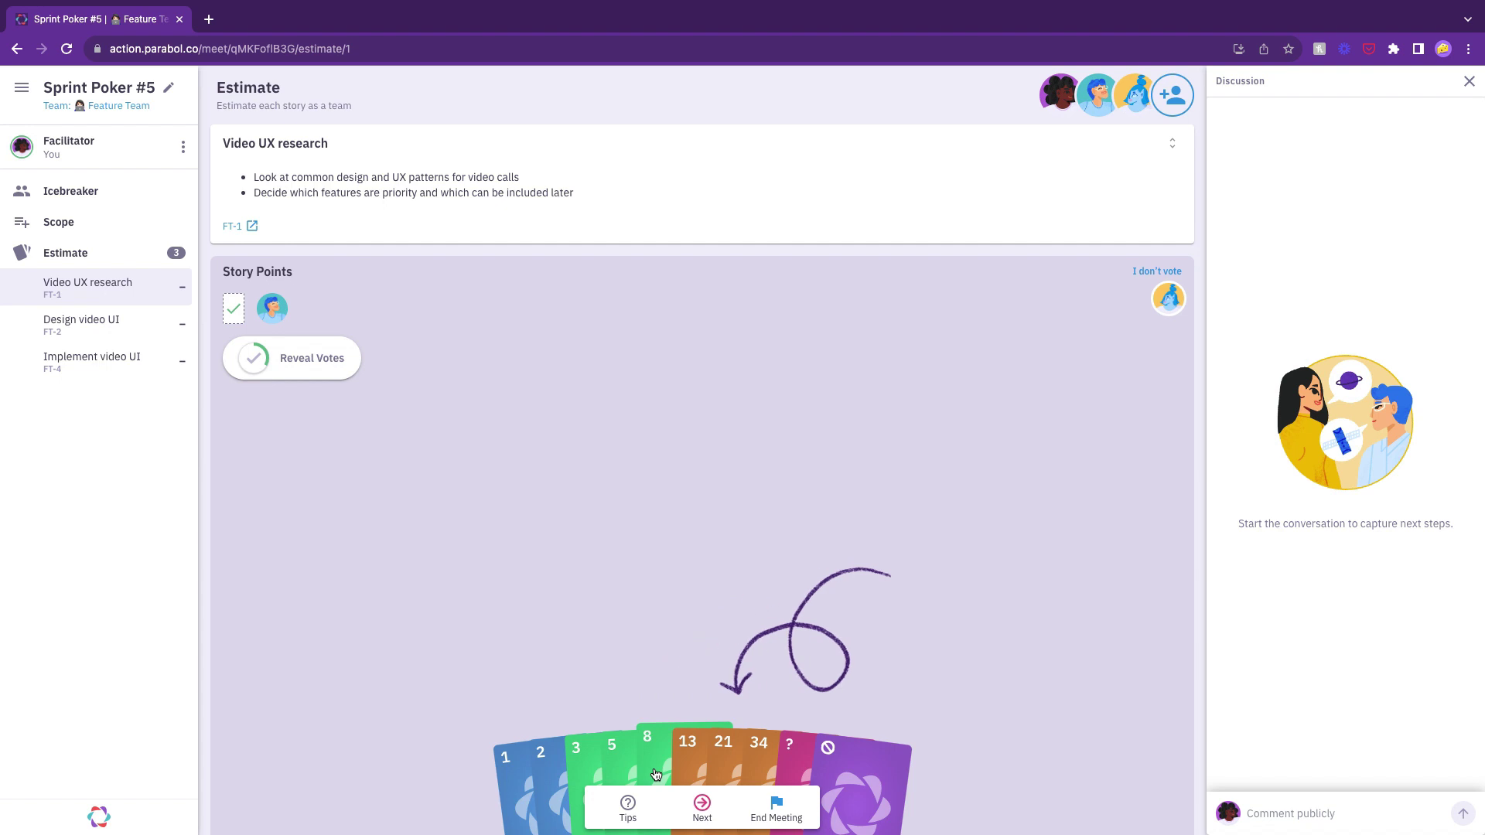
- Vote 8 on Video UX research, post a question to a teammate in Discussion, and withdraw the 5 vote
left_click(655, 774)
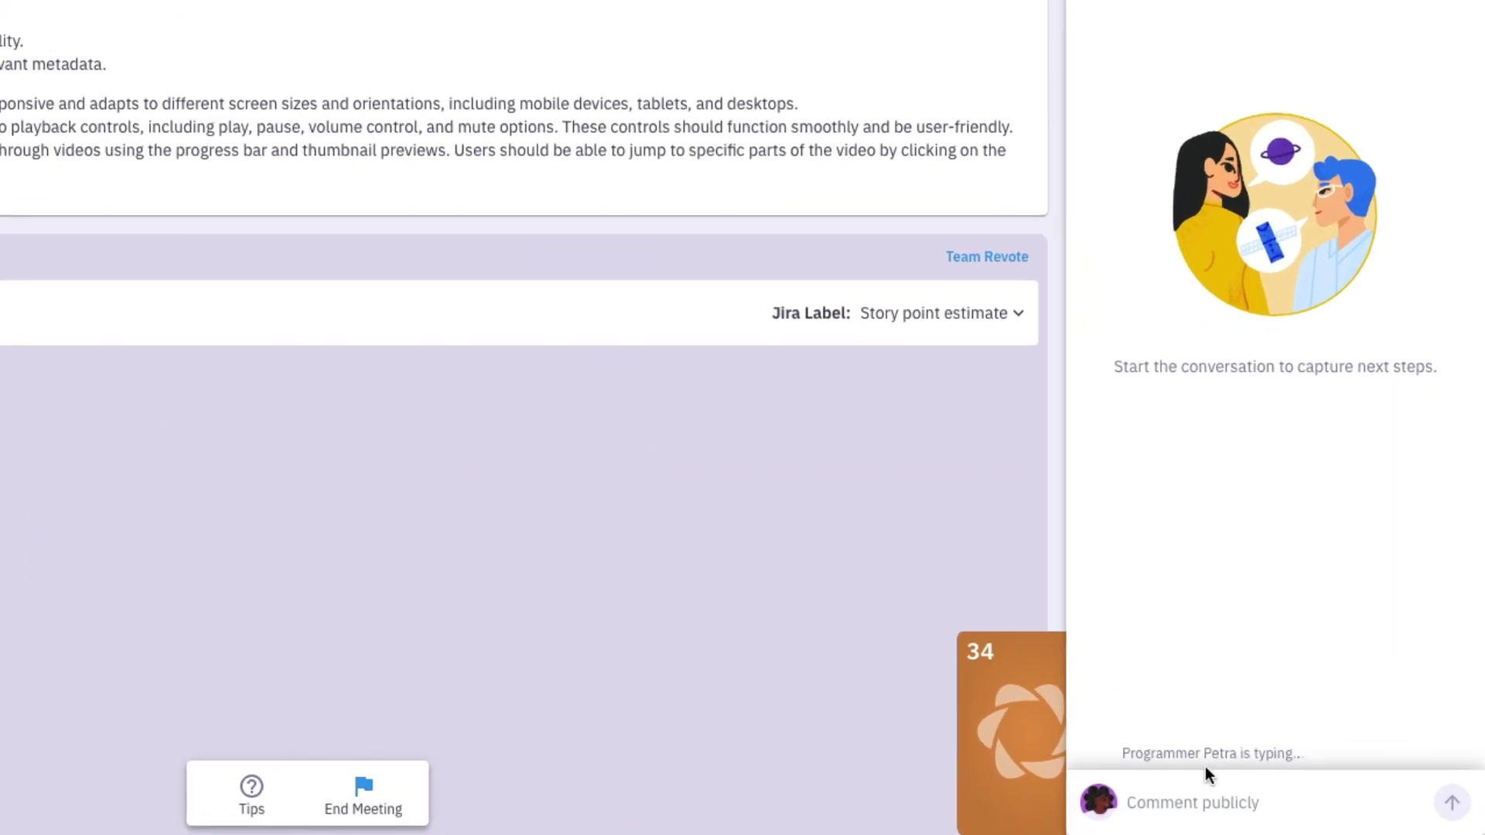
type("What questions do you have for us on this Petra?")
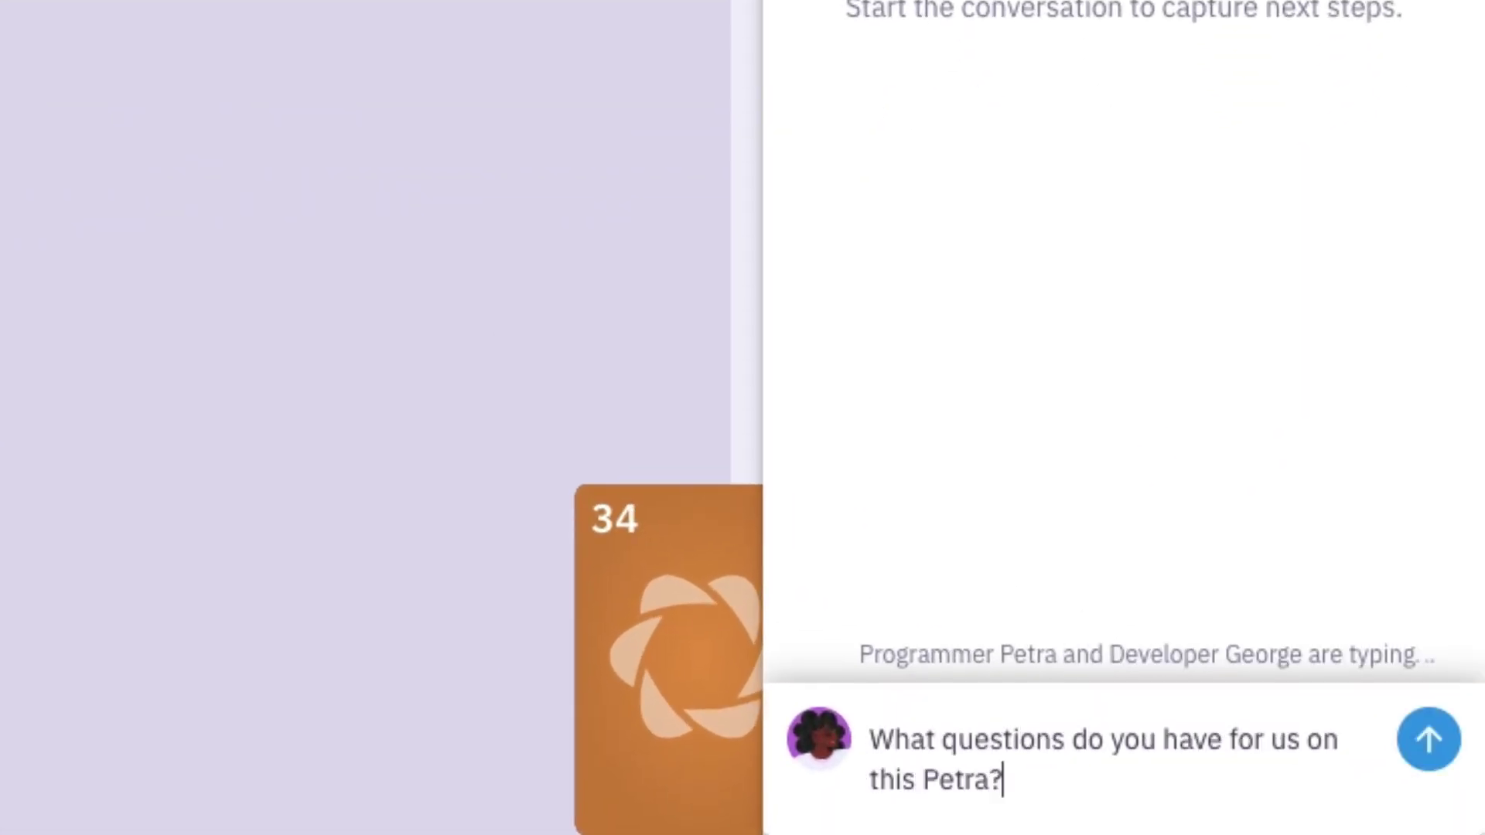
key("Return")
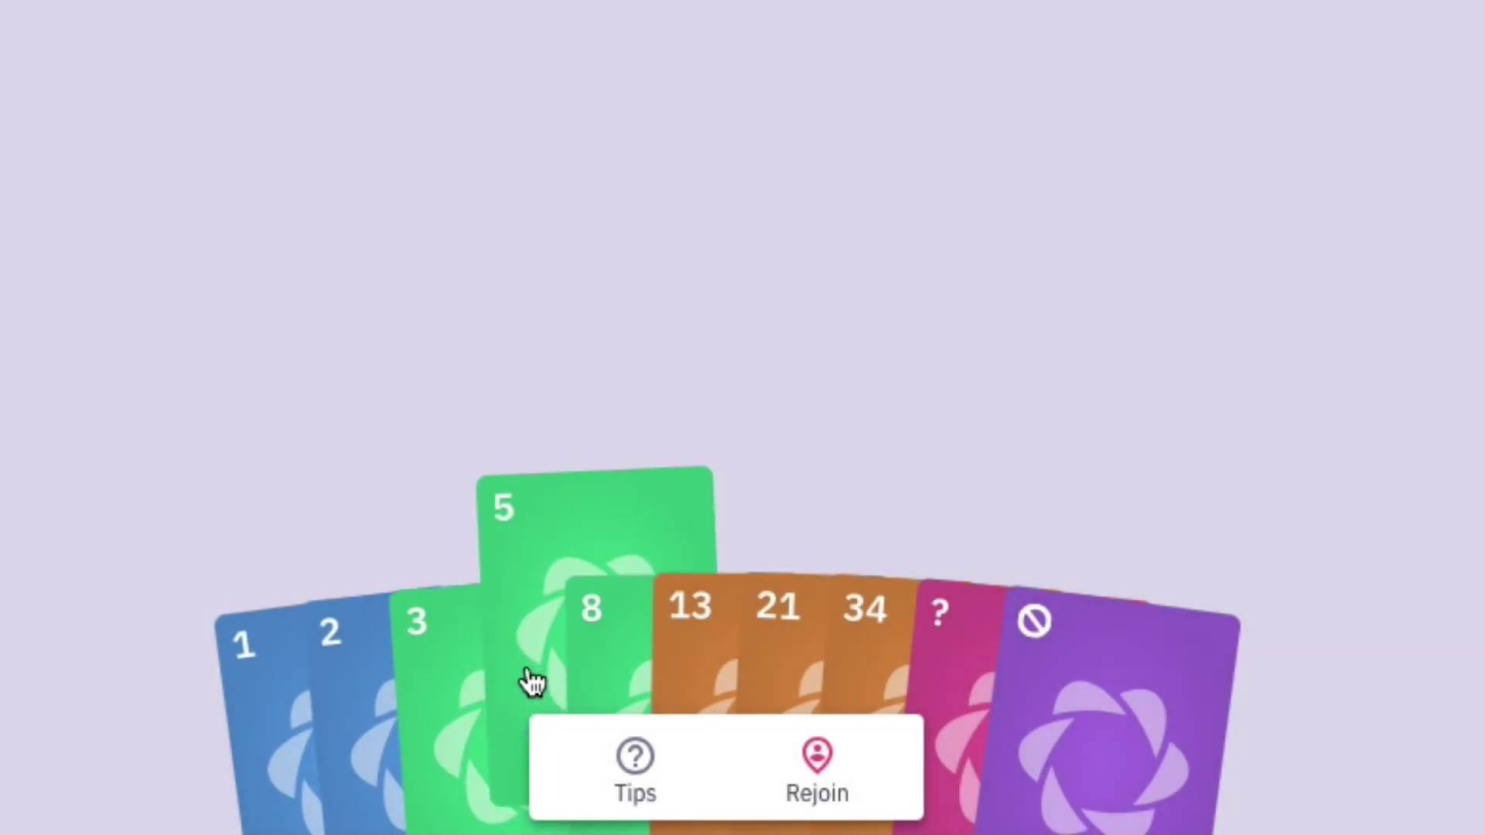
left_click(532, 680)
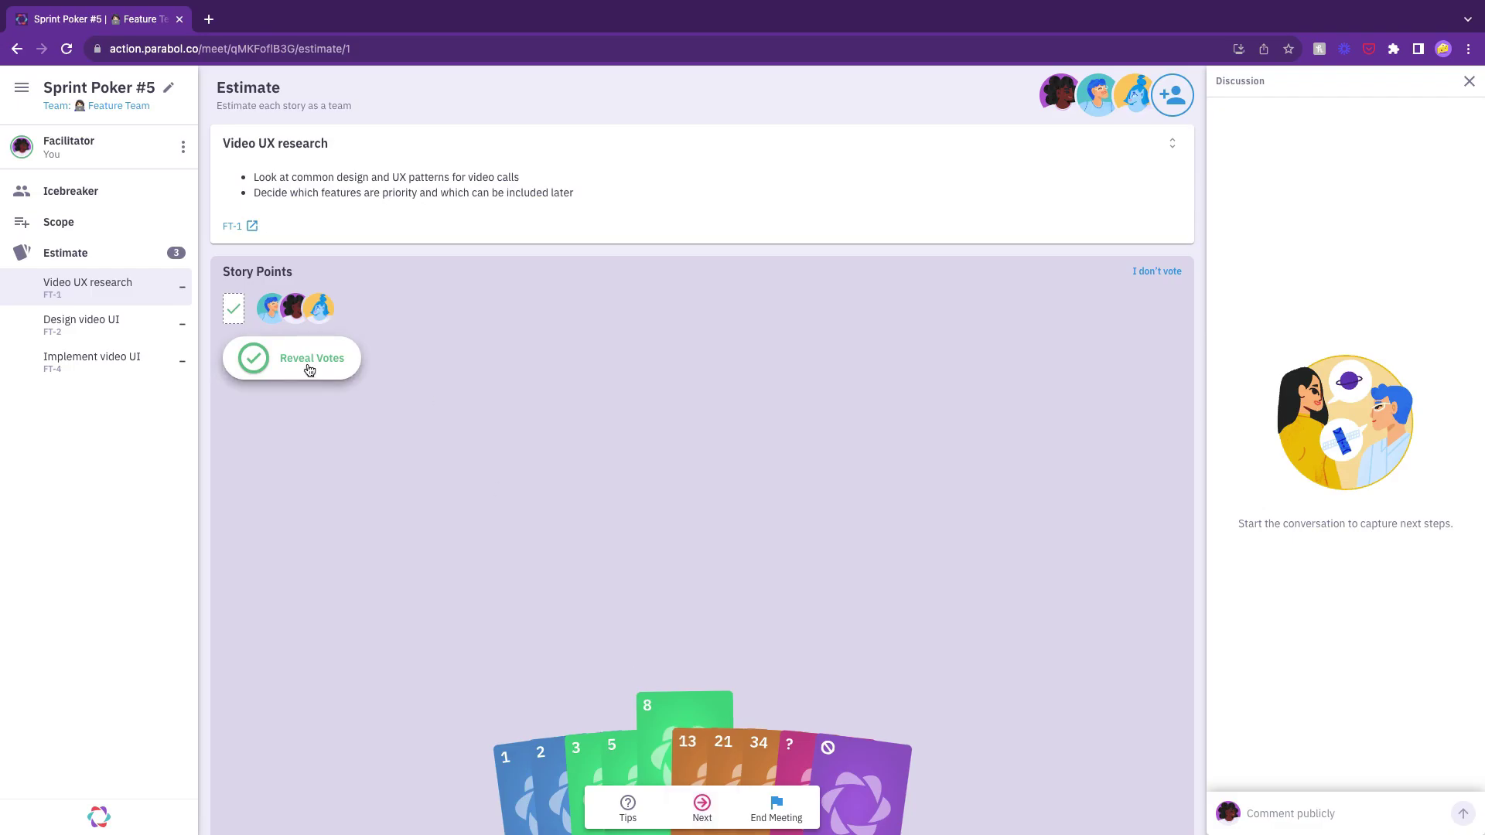
- Reveal the Video UX research votes and save a final score of 8 to Jira's Story point estimate
left_click(309, 365)
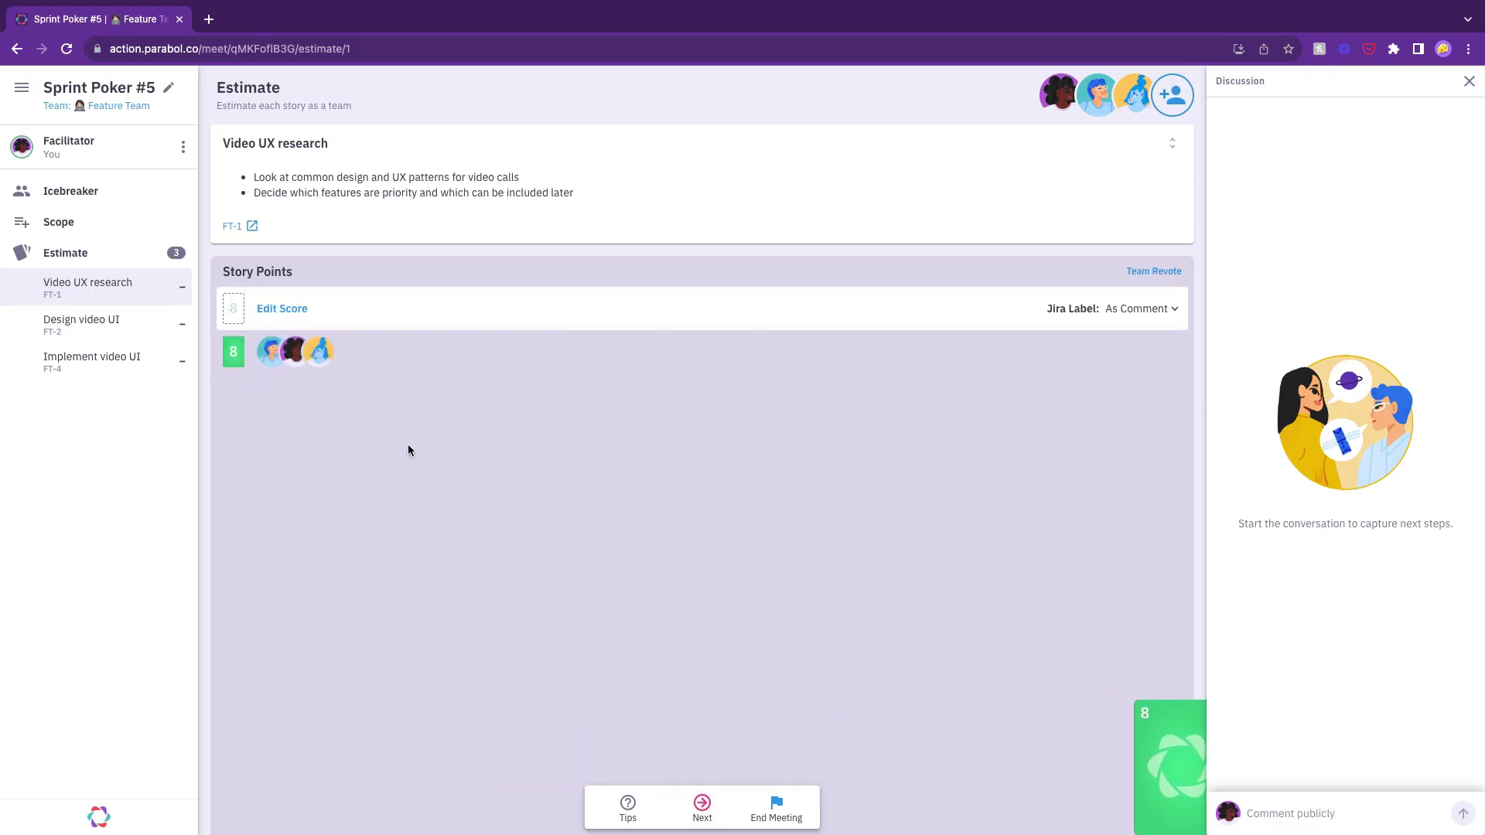
left_click(1165, 317)
left_click(1143, 339)
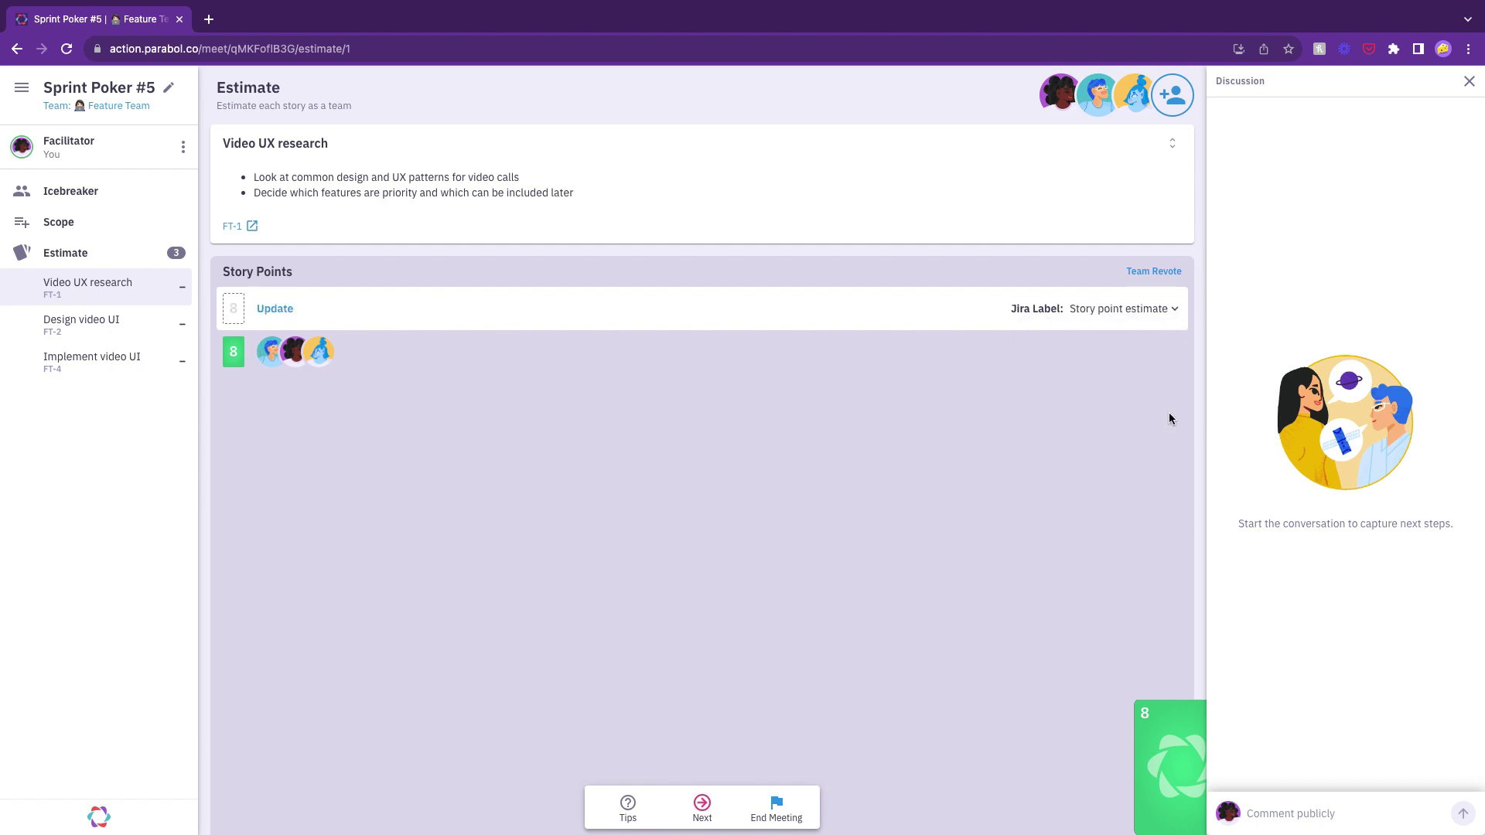
left_click(235, 309)
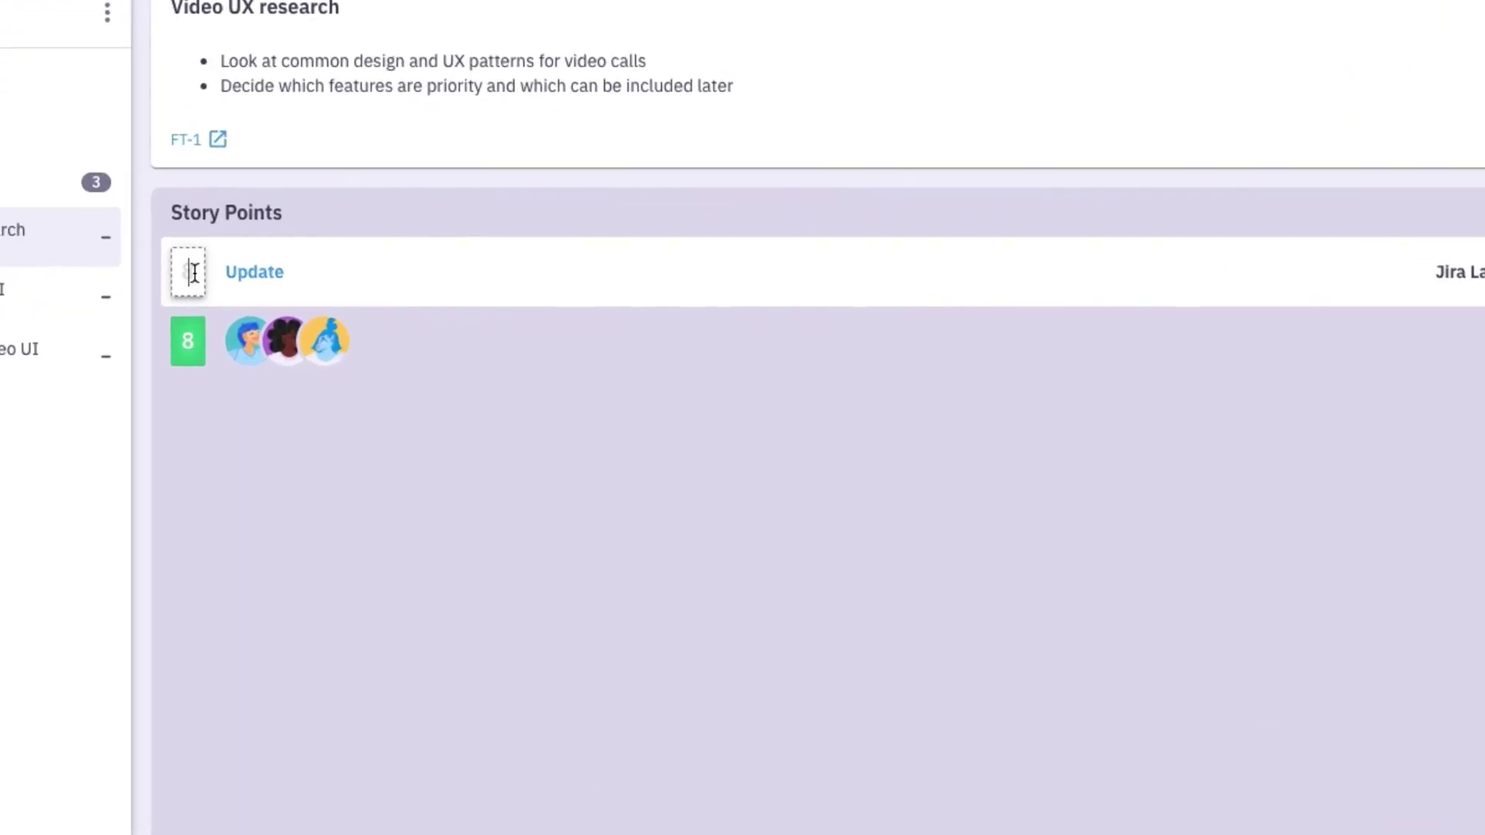
type("8")
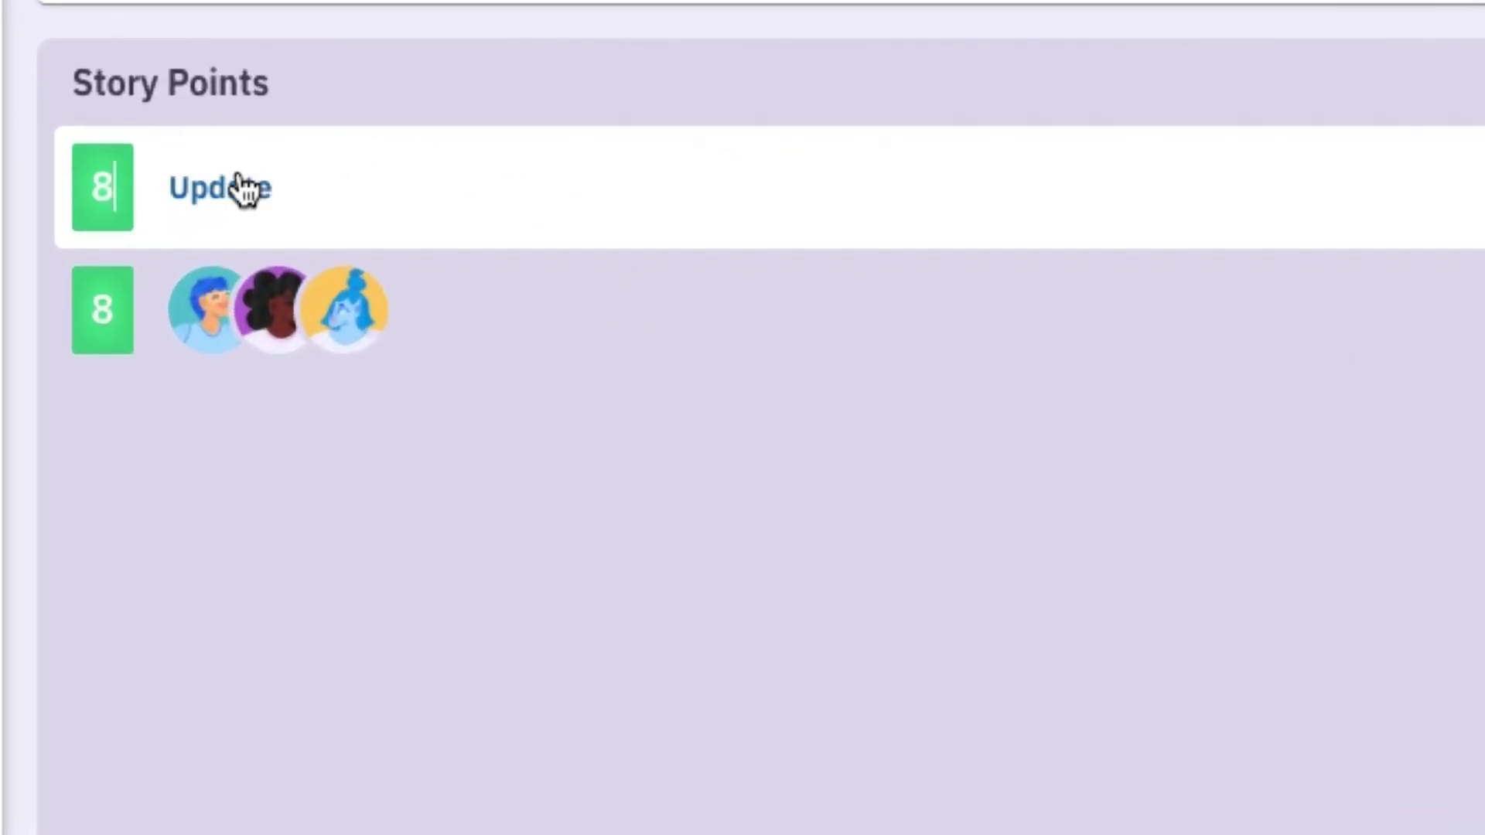
left_click(240, 187)
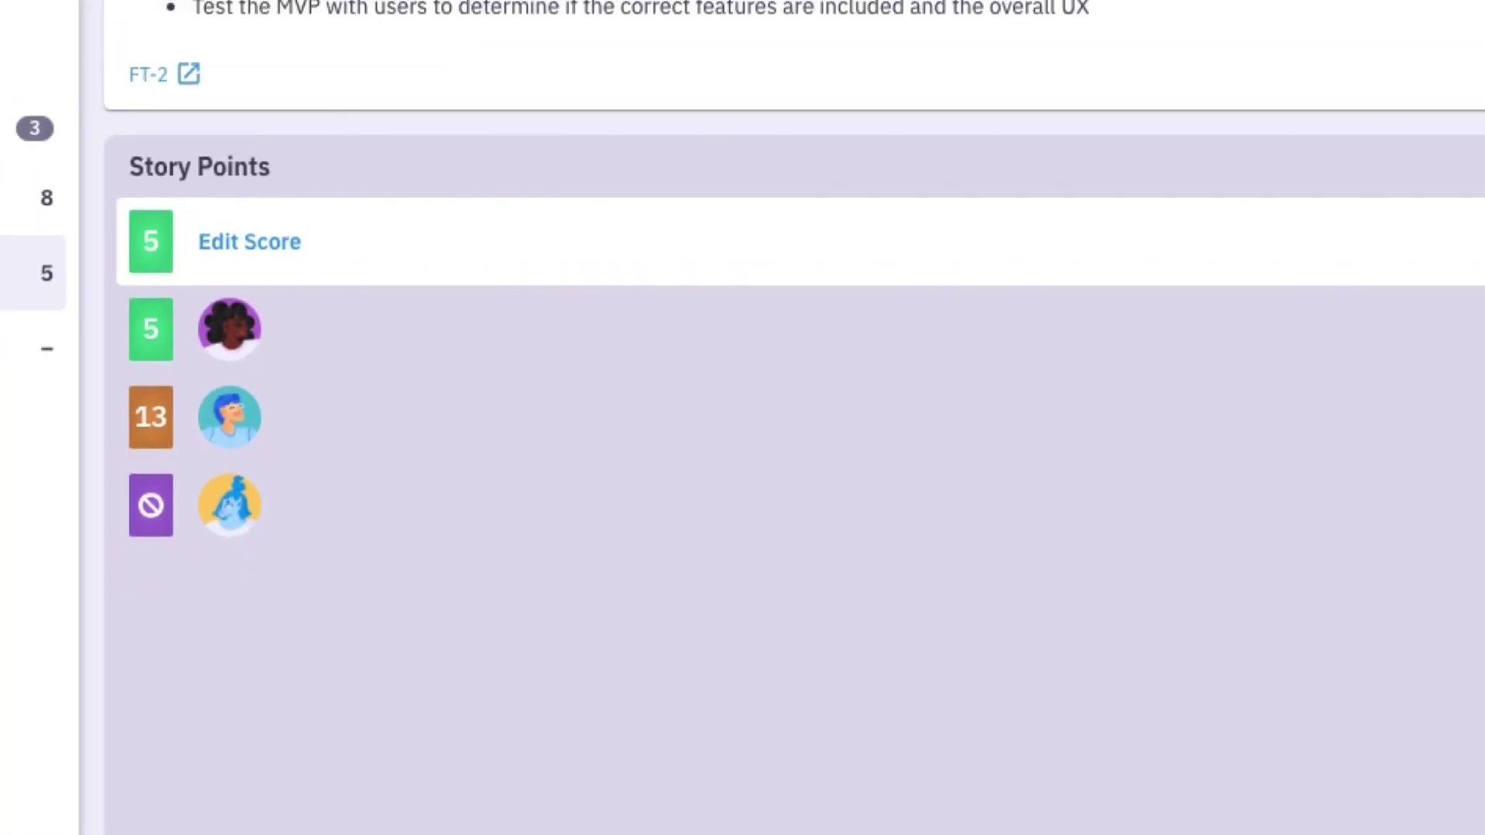
- Post 'That makes sense. I'll update my vote and set the score to 13' and vote 13
type("That makes sense.")
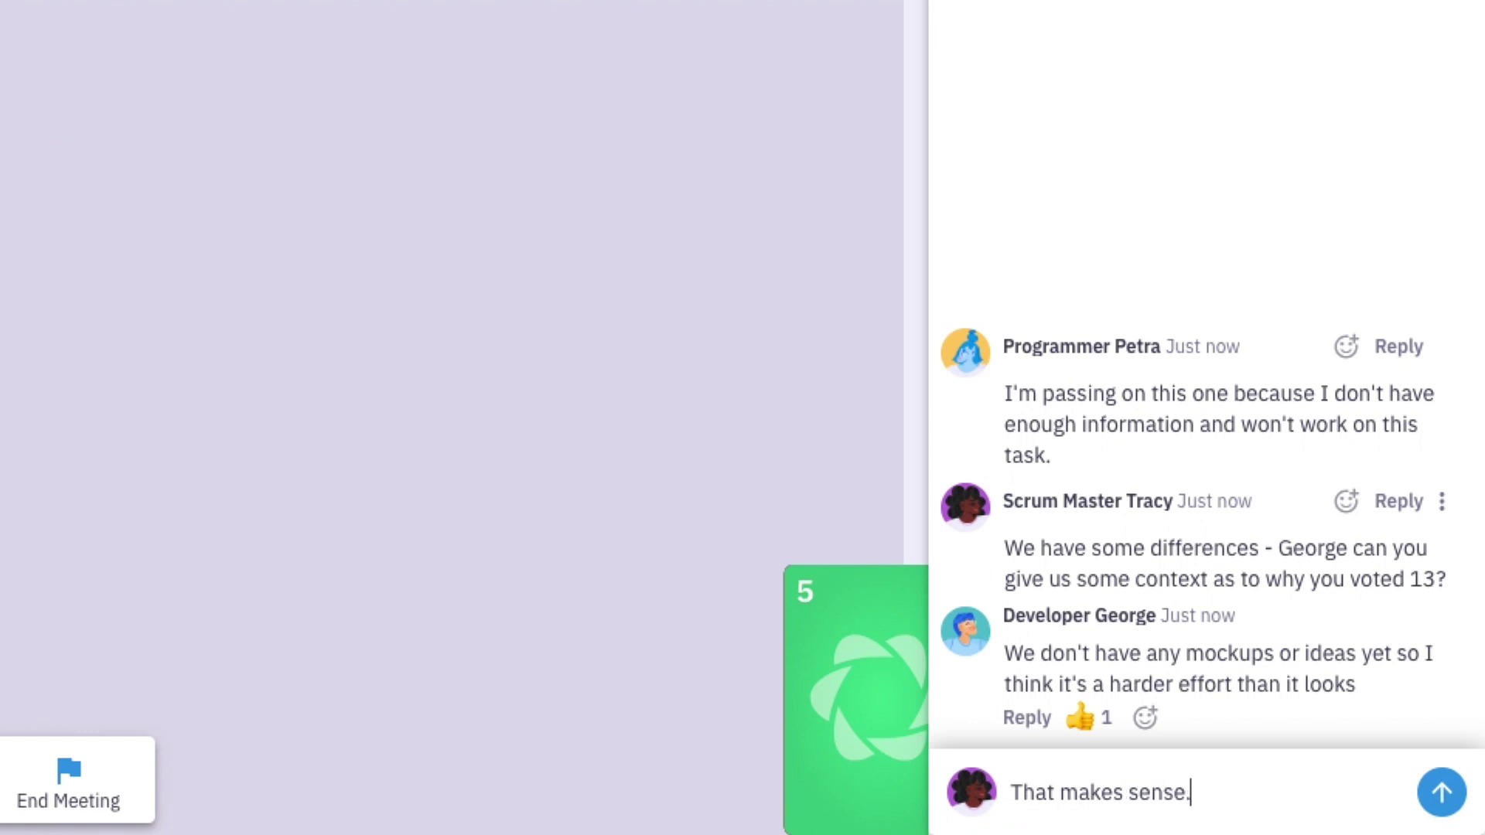
type(" I'll update my")
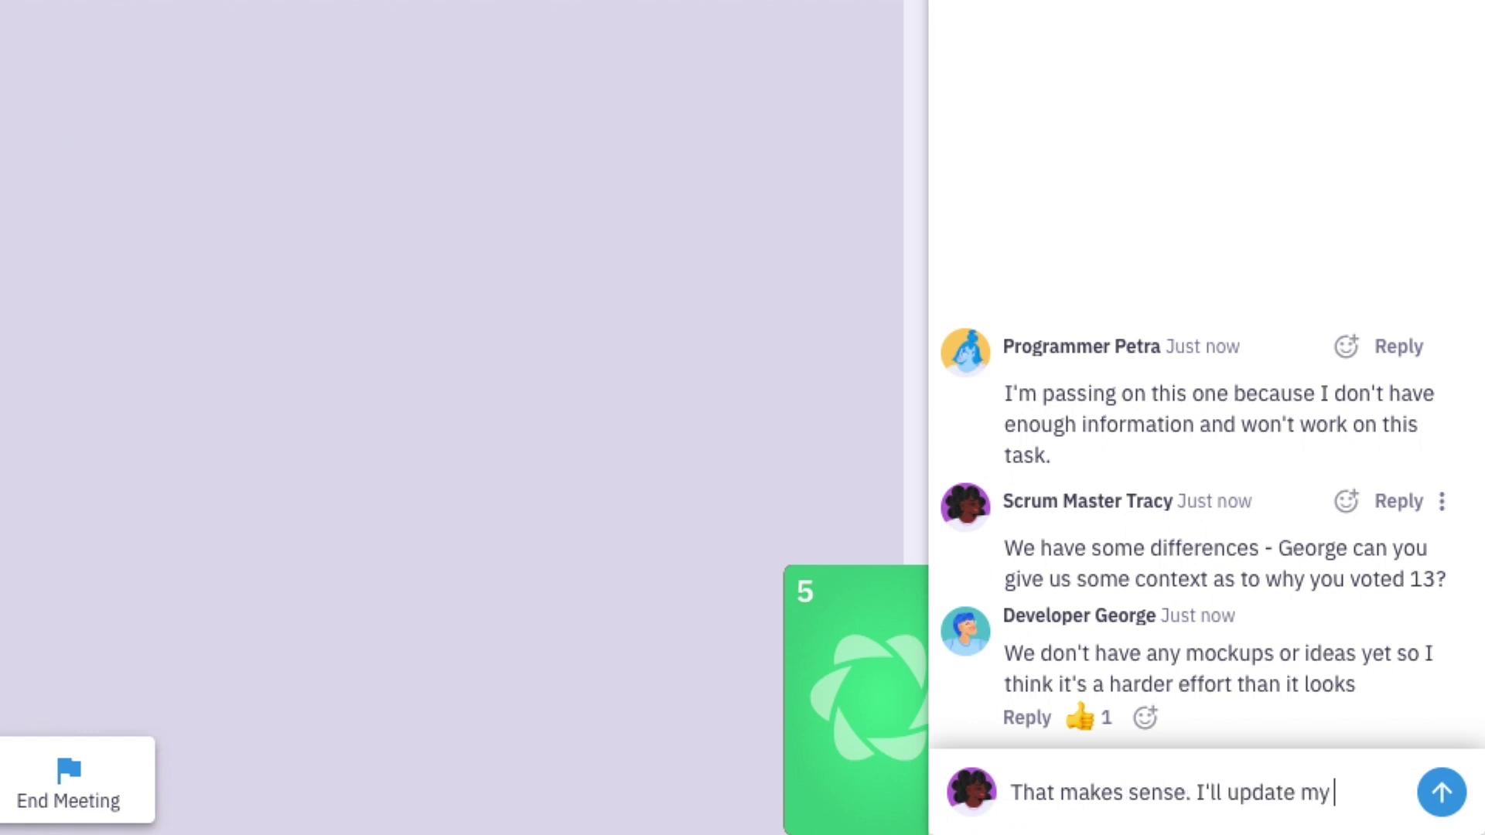
type(" vote and set the score")
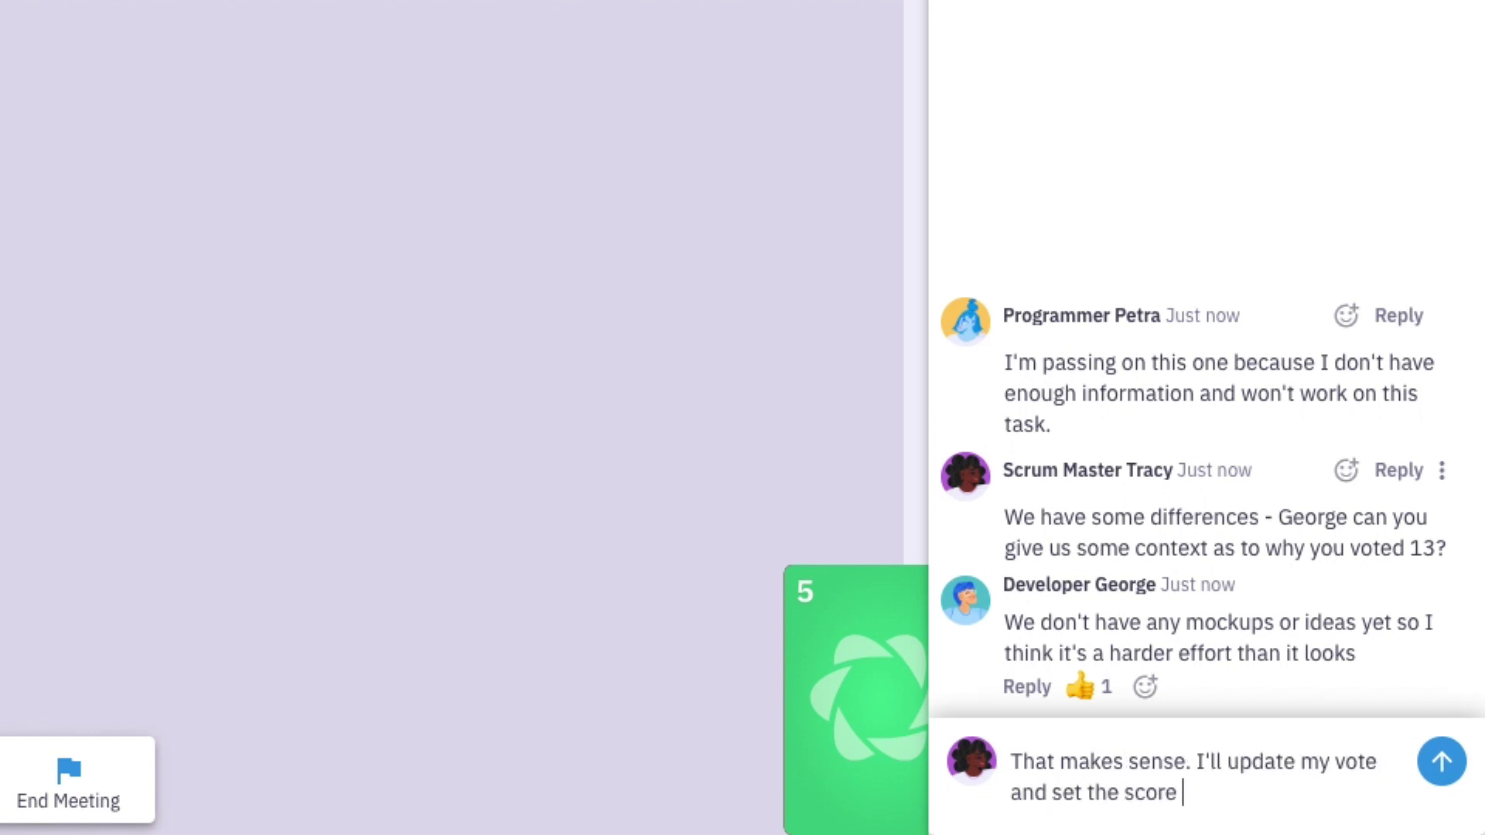
type(" to 13")
key("Return")
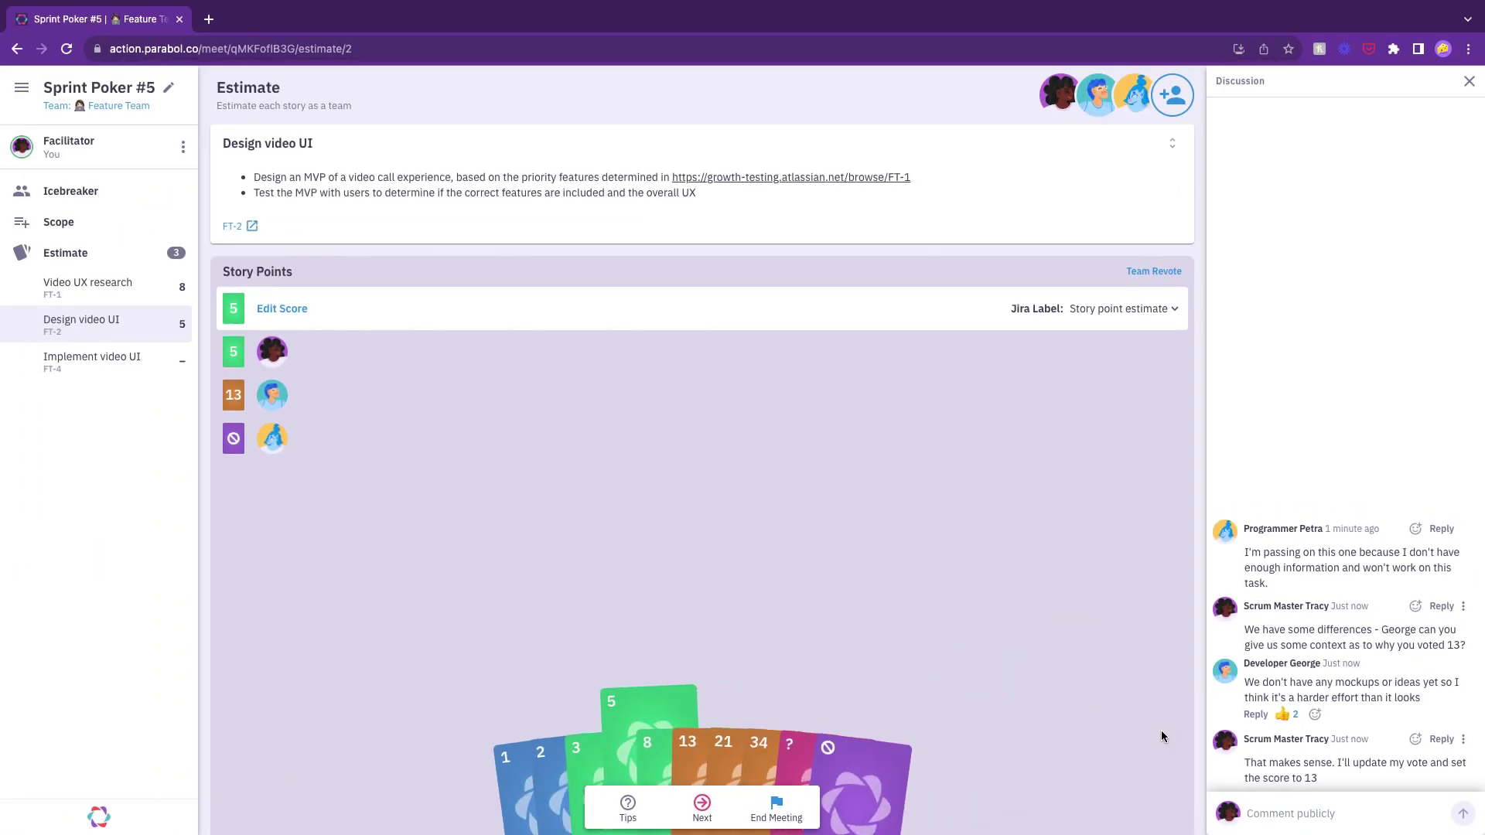
left_click(698, 739)
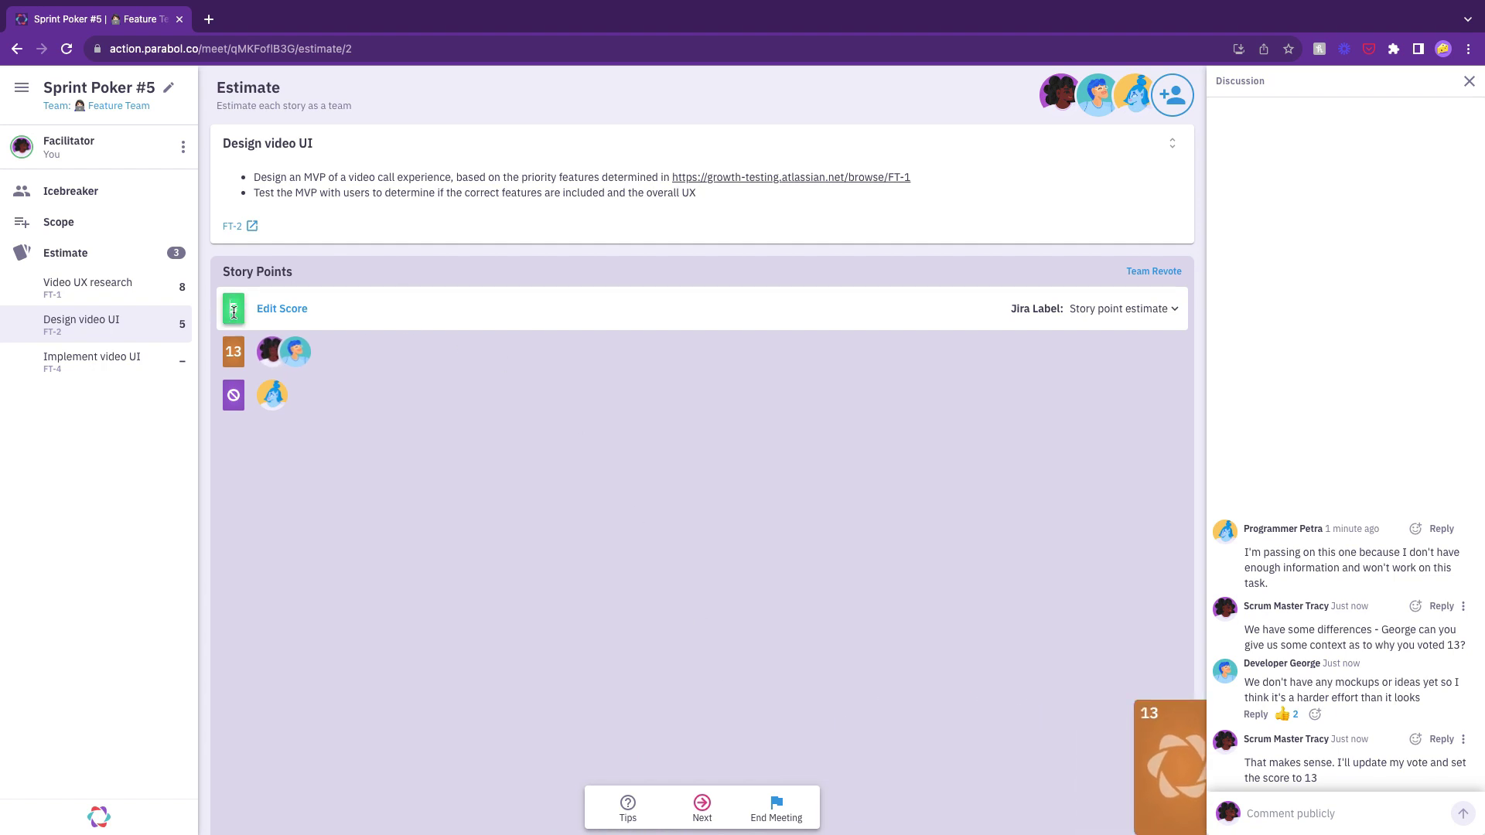
- Correct Design video UI's final score to 13 and save it
left_click(249, 328)
type("13")
key("Delete")
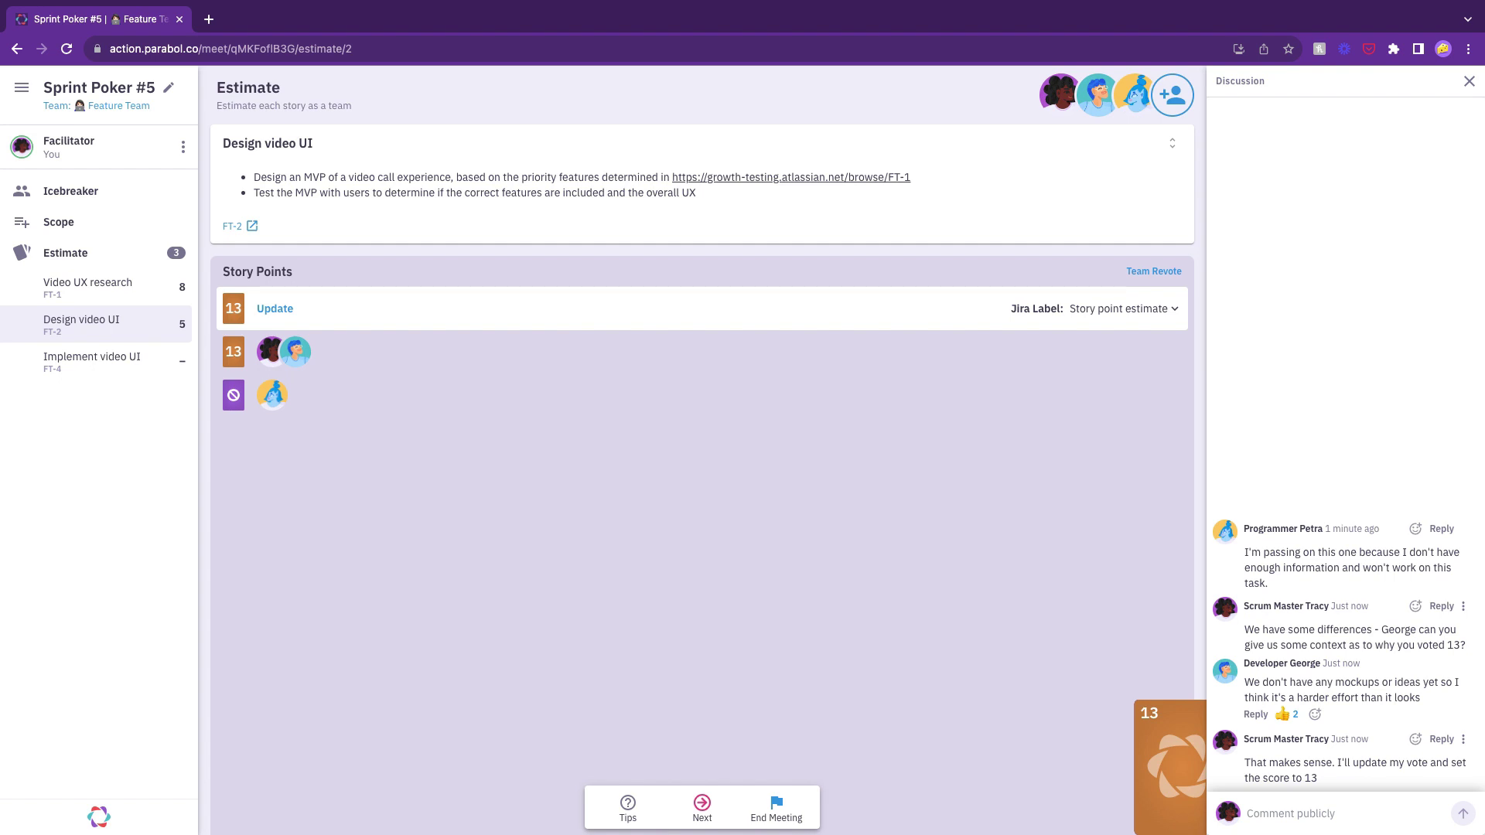
left_click(285, 319)
- Move to Implement video UI, then end the meeting to show the summary scored 8, 13 and 34
left_click(699, 805)
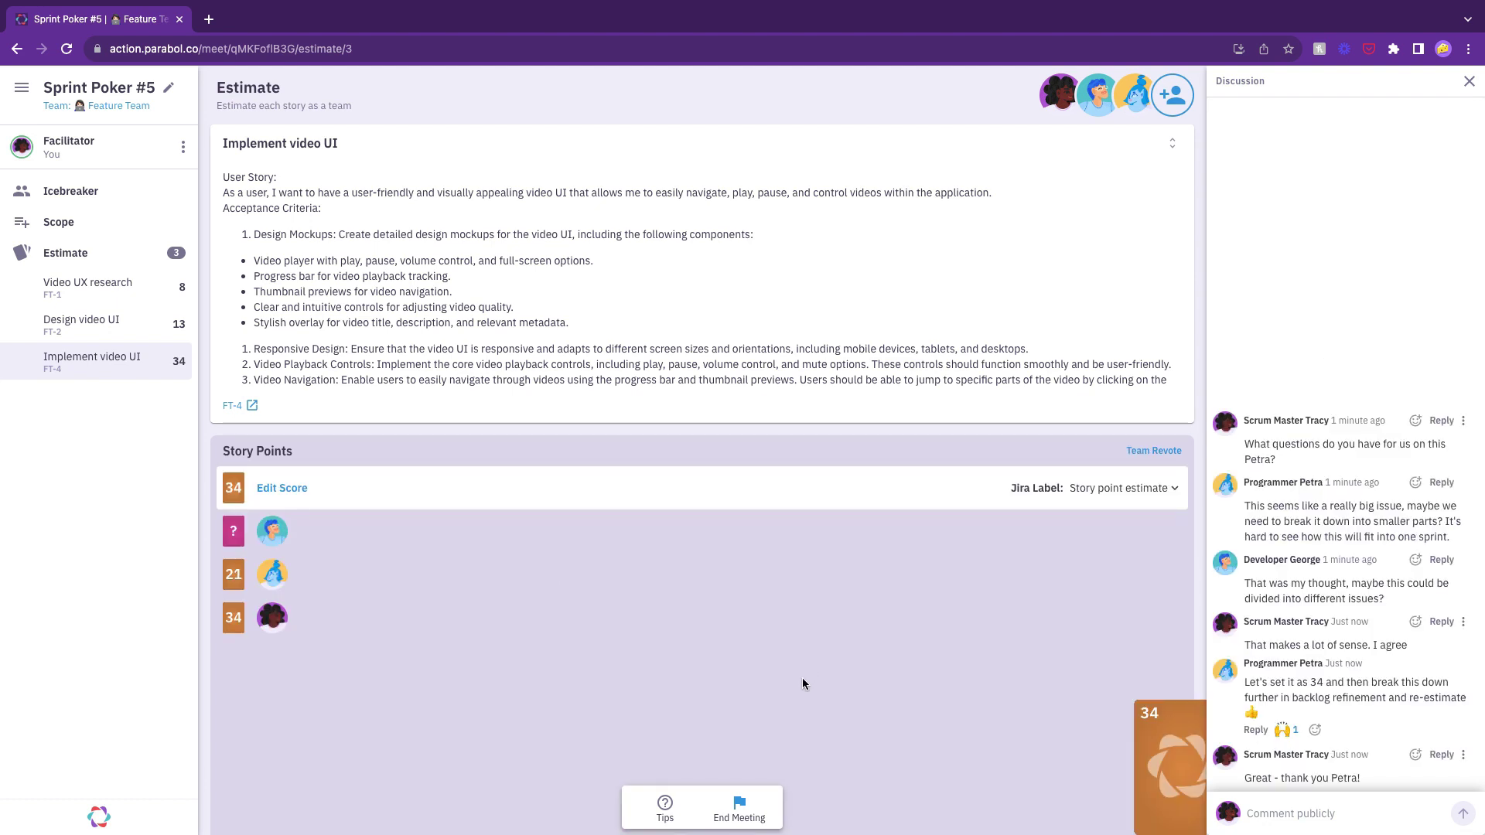
left_click(742, 811)
left_click(743, 811)
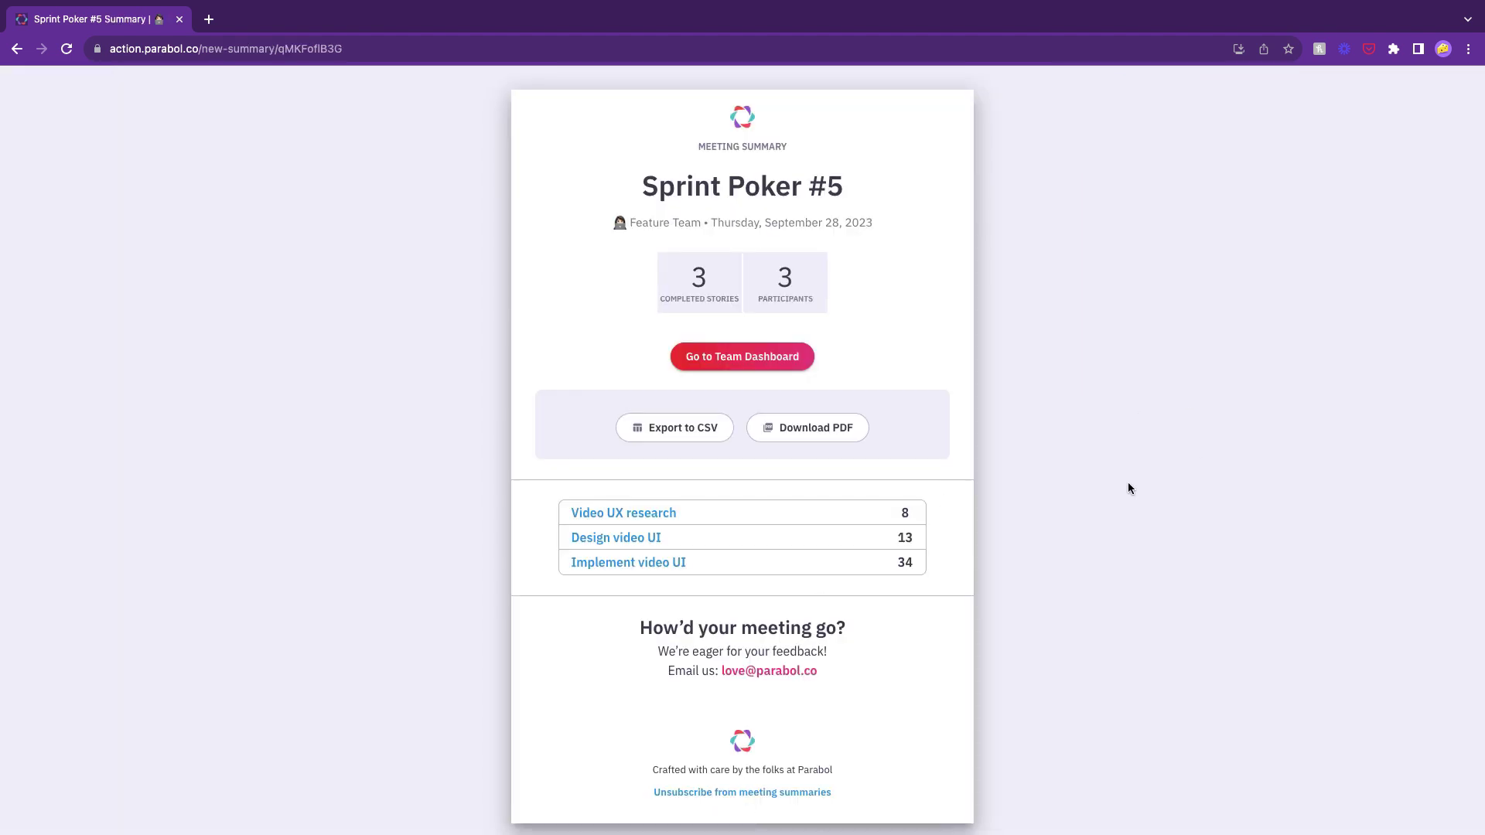
left_click(588, 515)
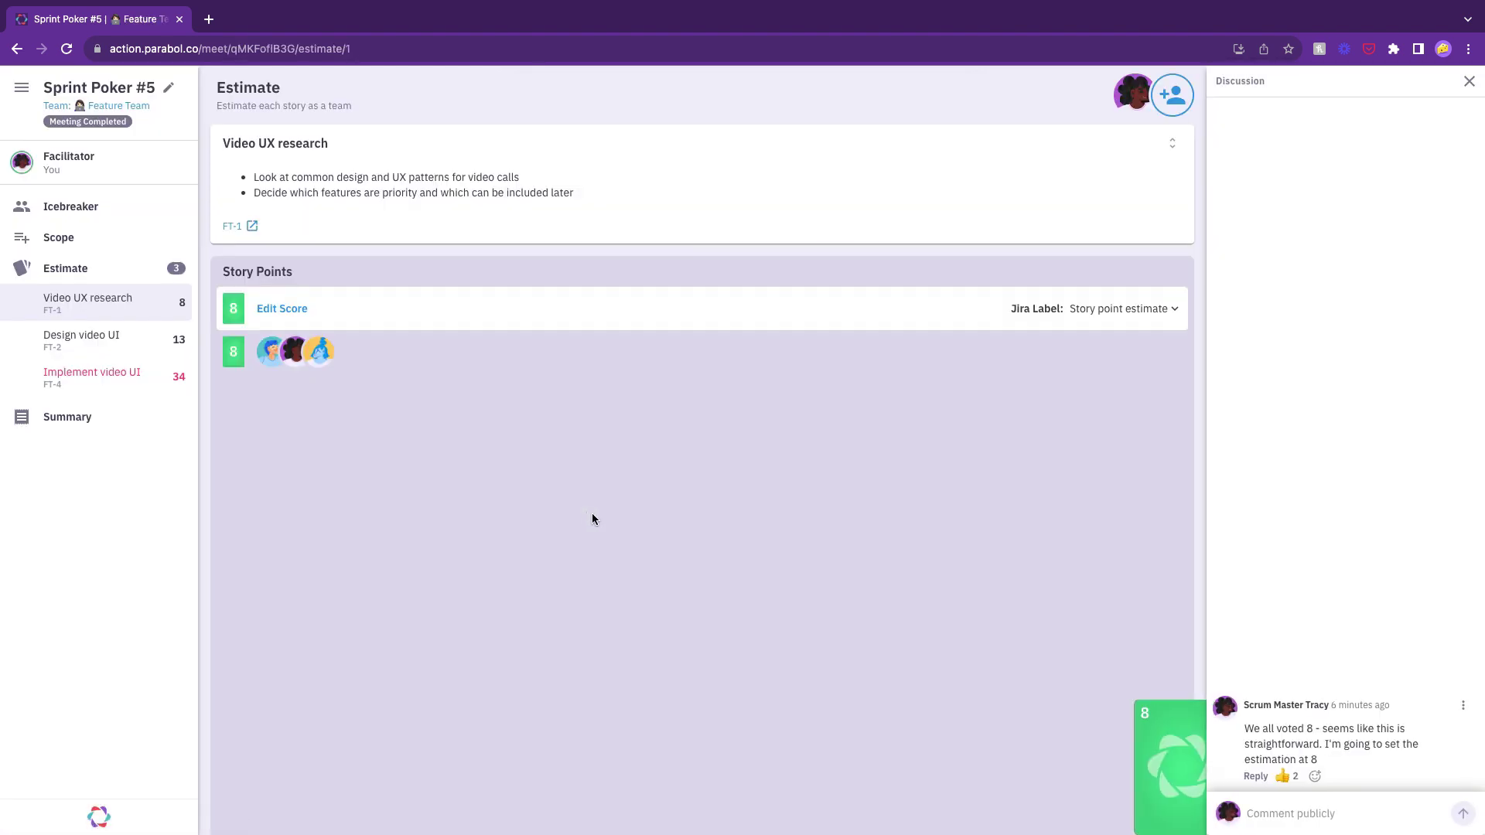
left_click(17, 49)
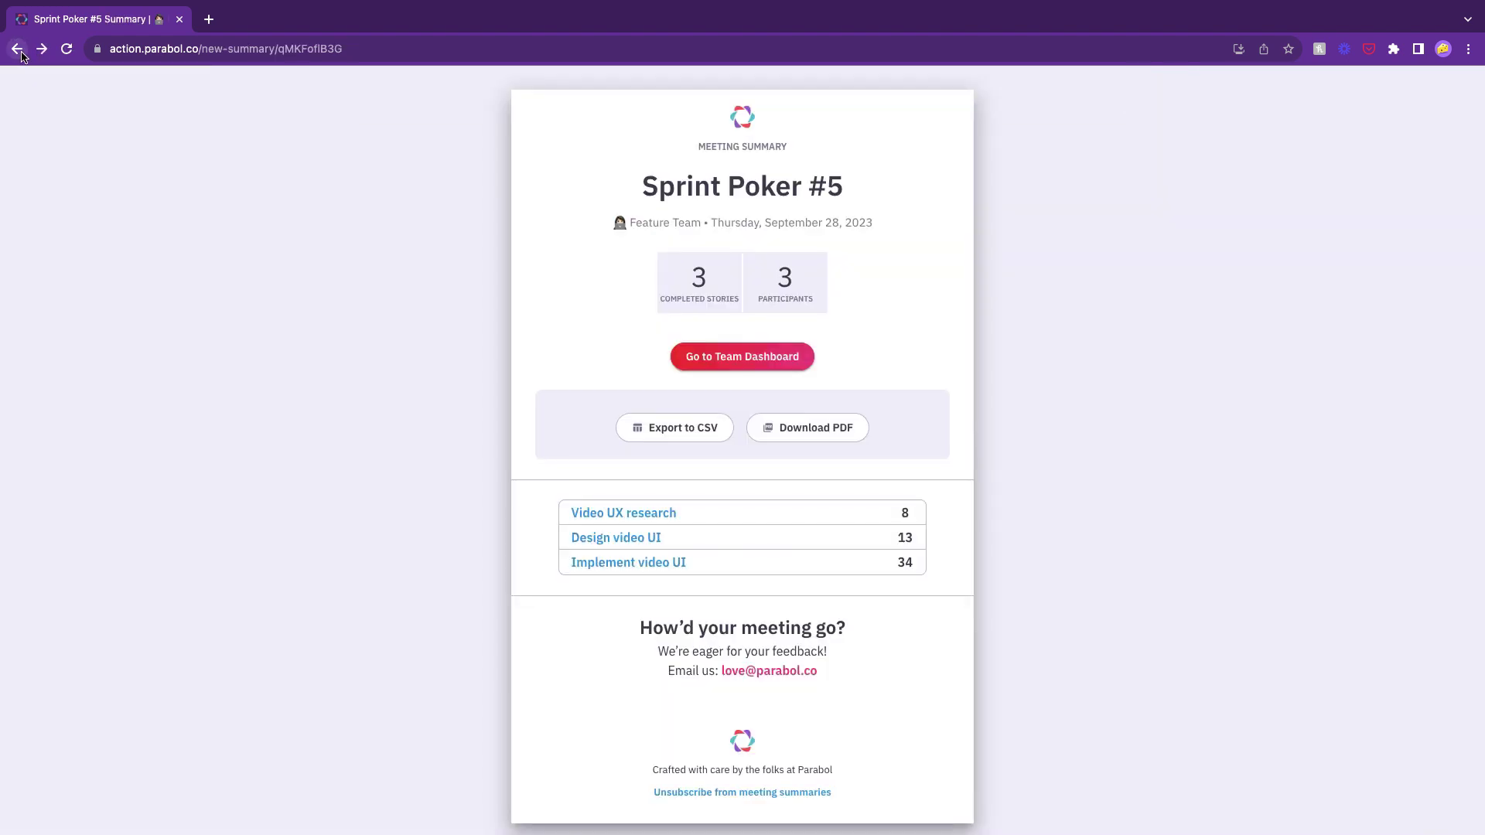